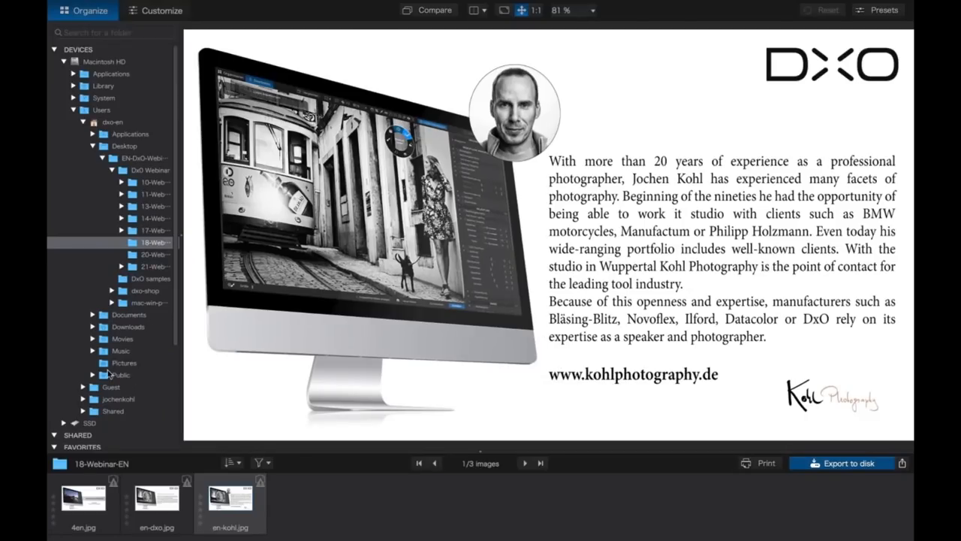
Open the local-adjustments-EN project and switch its first image to the Customize workspace
scroll(180, 220, "down", 1)
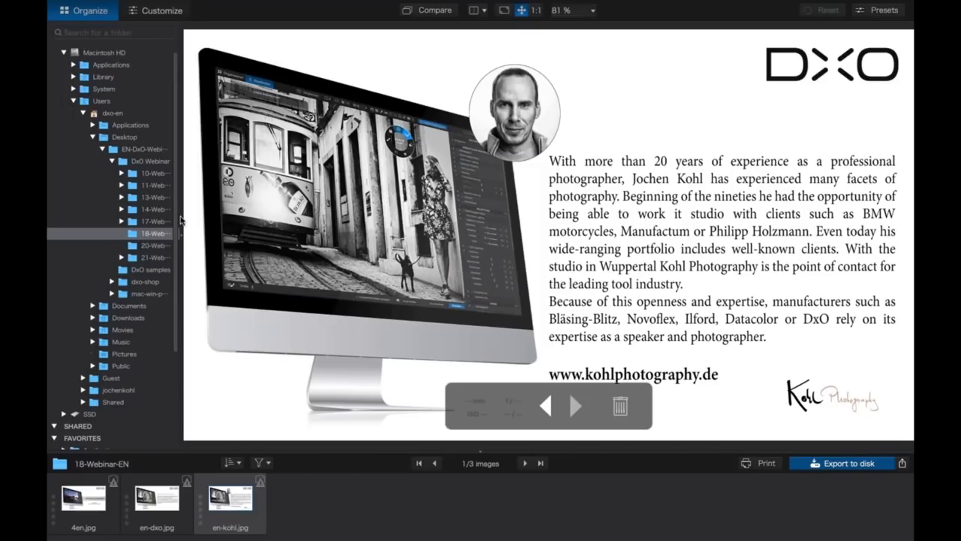
scroll(179, 229, "down", 5)
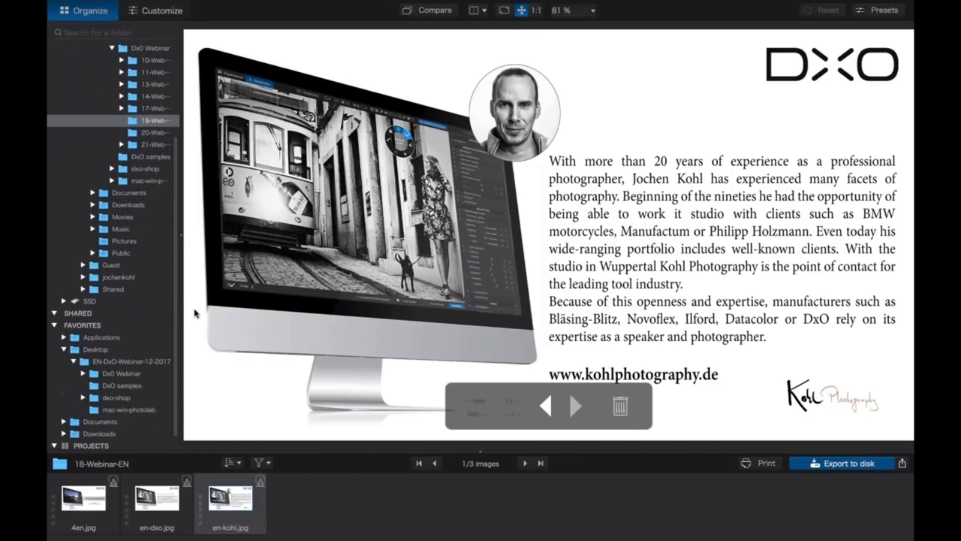
left_click(141, 446)
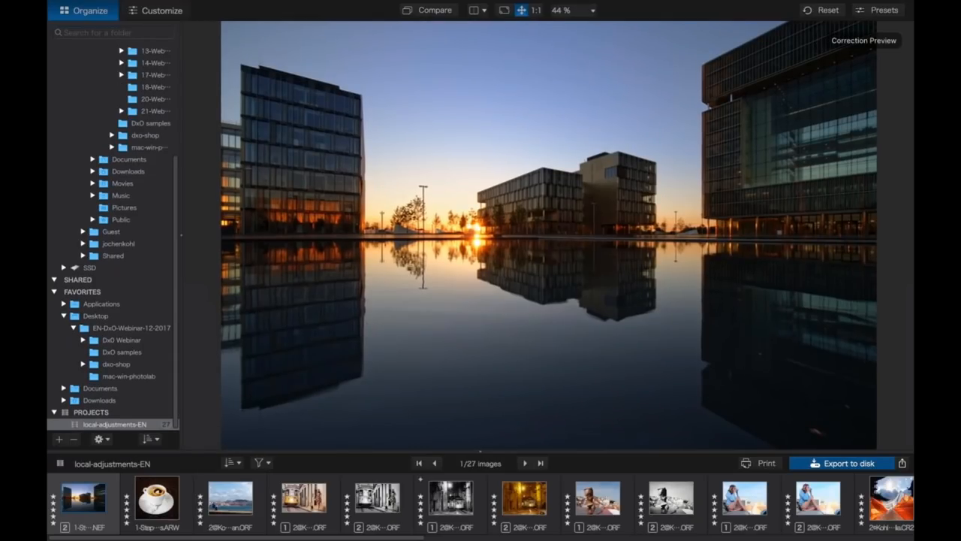
left_click(162, 10)
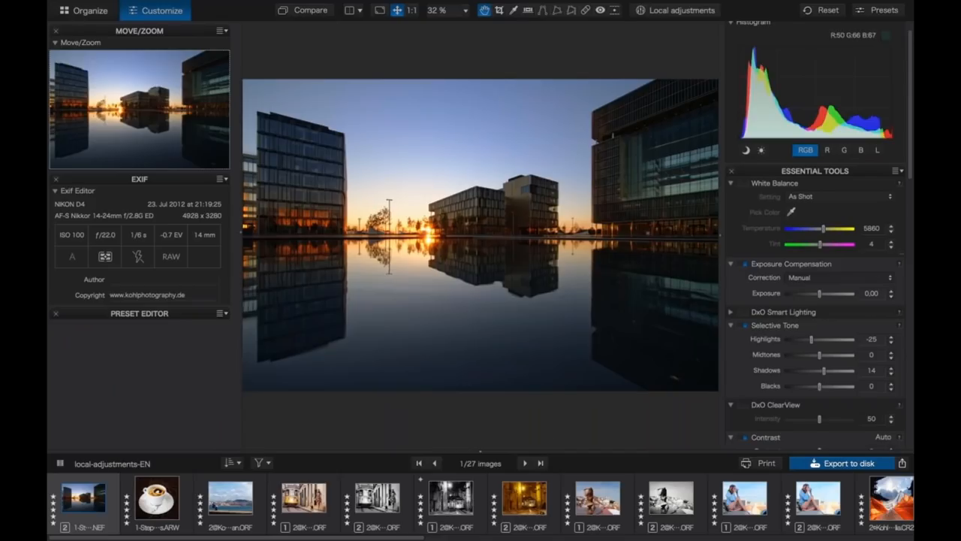
Activate the Repair tool and show the first copy of the blonde woman's portrait at 100%, framed on her mouth and neck
left_click_drag(423, 536, 524, 530)
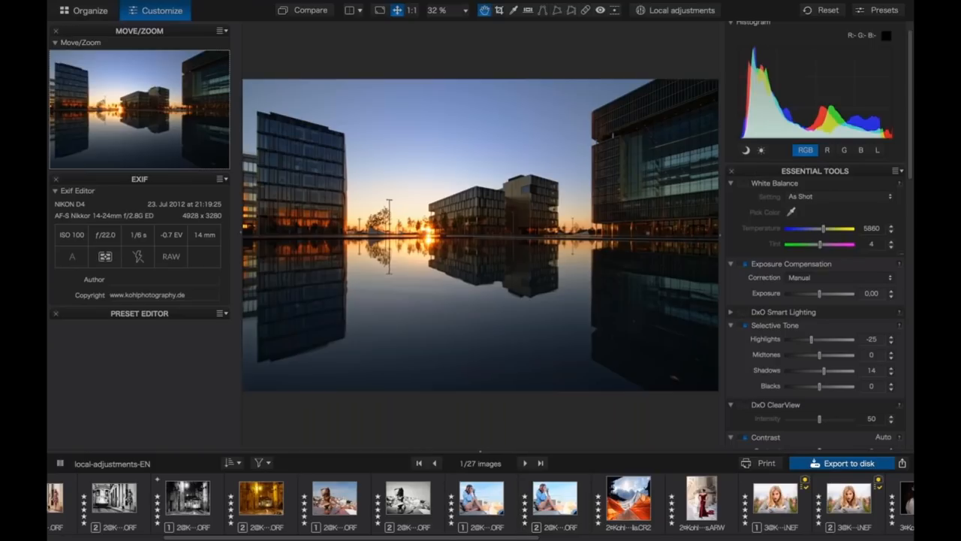
left_click(587, 11)
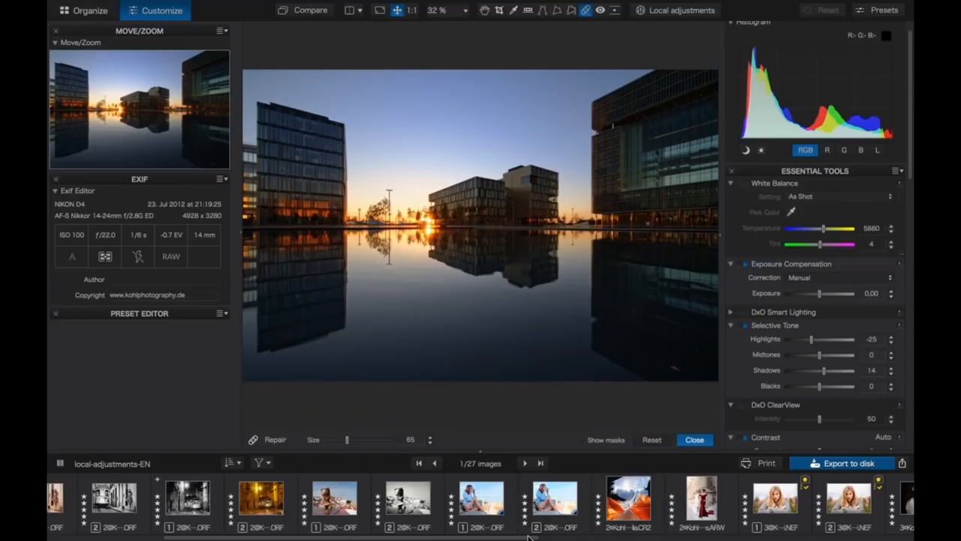
left_click_drag(522, 538, 612, 538)
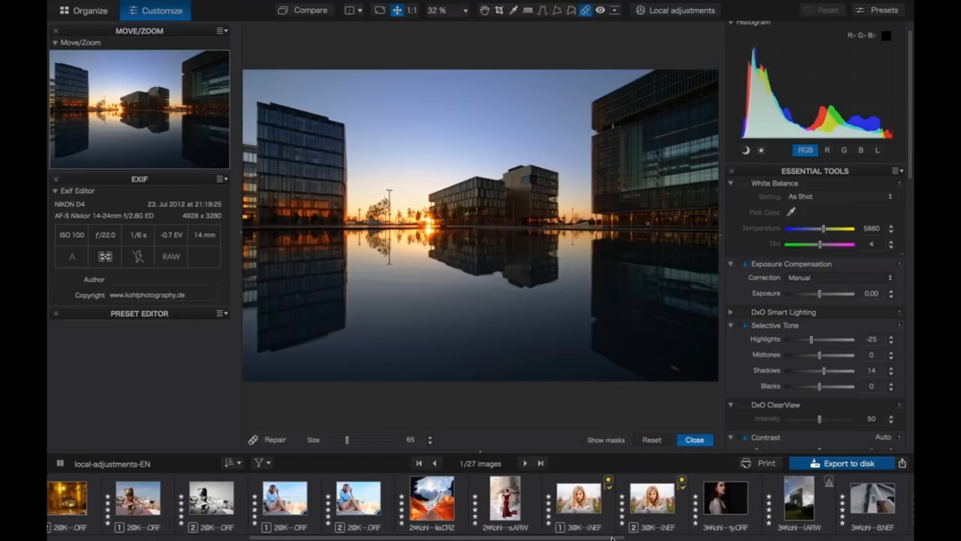
mouse_move(575, 486)
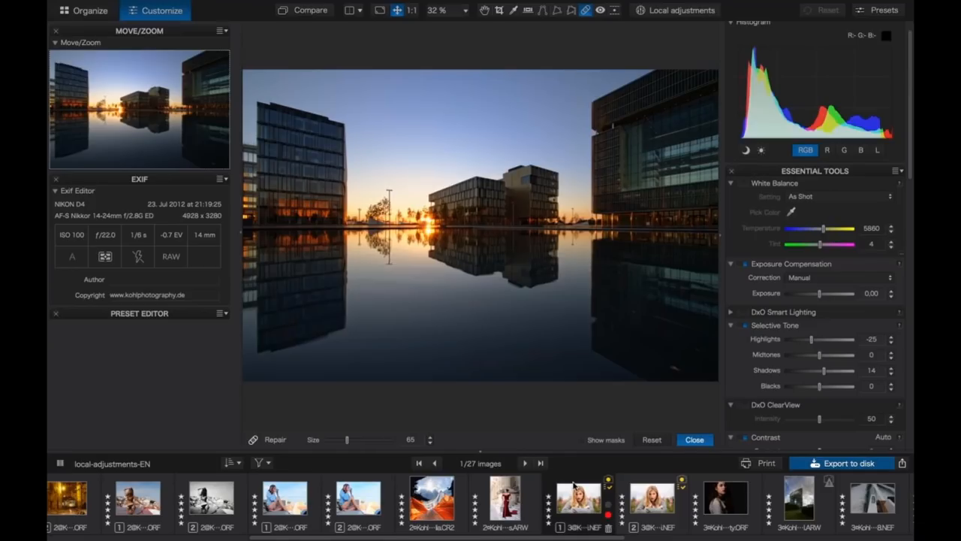
left_click(642, 525)
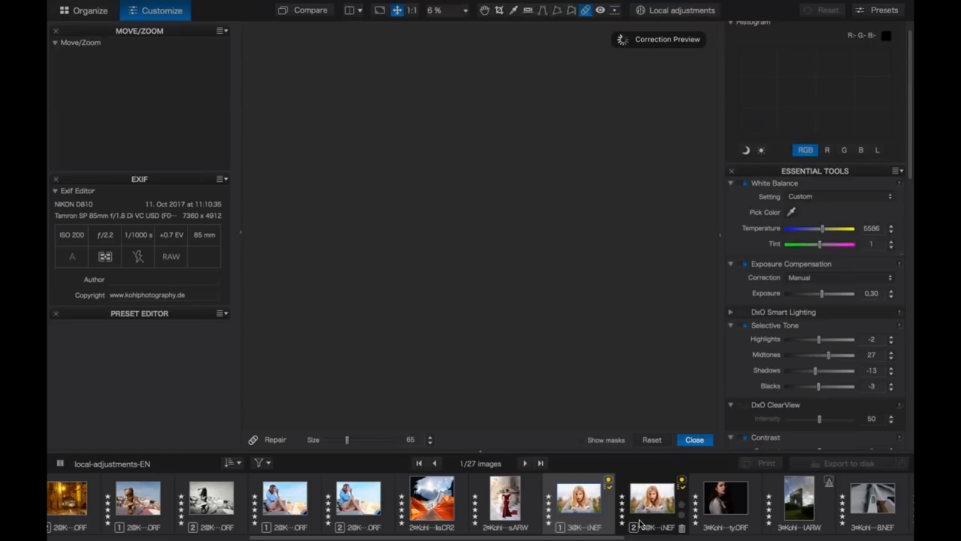
left_click(414, 11)
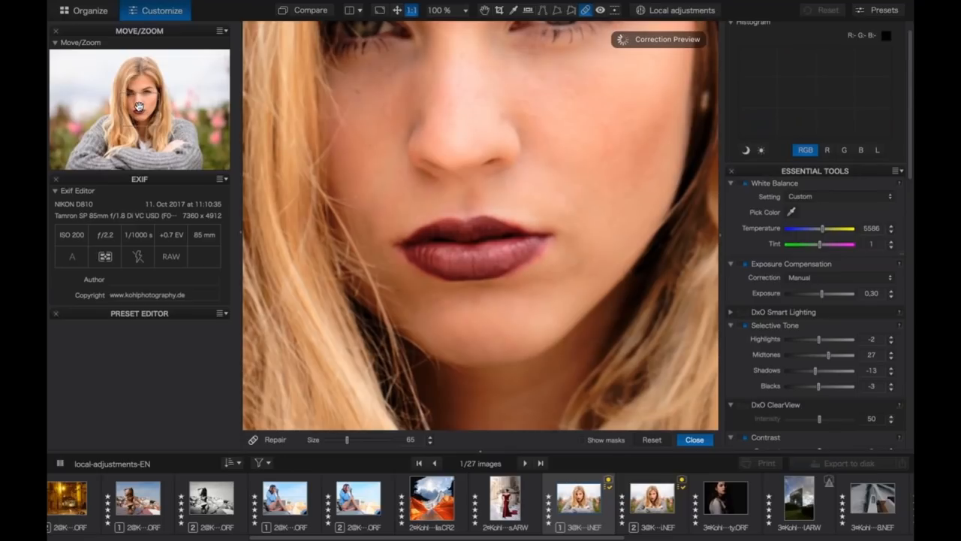
left_click_drag(139, 107, 148, 115)
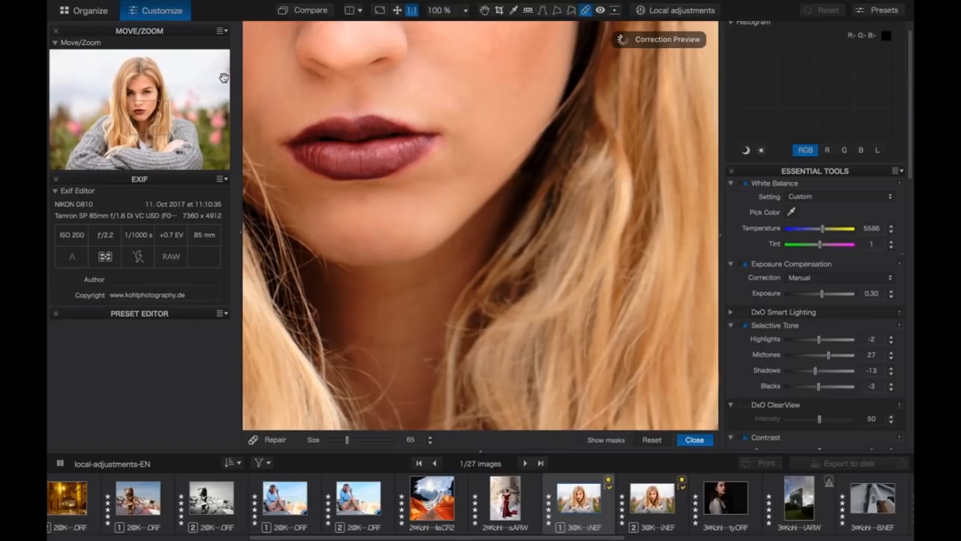
Set the Repair brush size to 16 and compare the blonde woman's skin and hair retouching with the uncorrected version
left_click(312, 11)
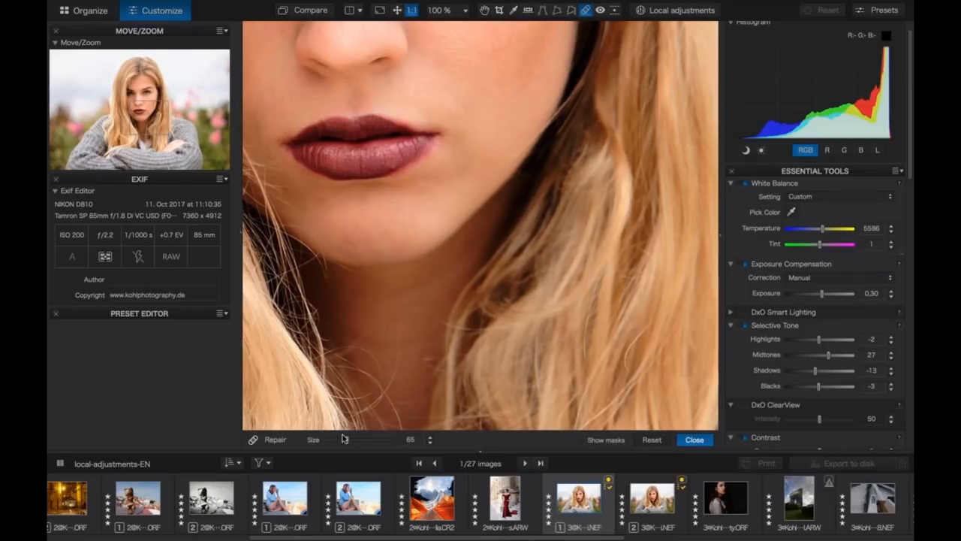
left_click_drag(344, 439, 330, 441)
left_click_drag(398, 327, 395, 373)
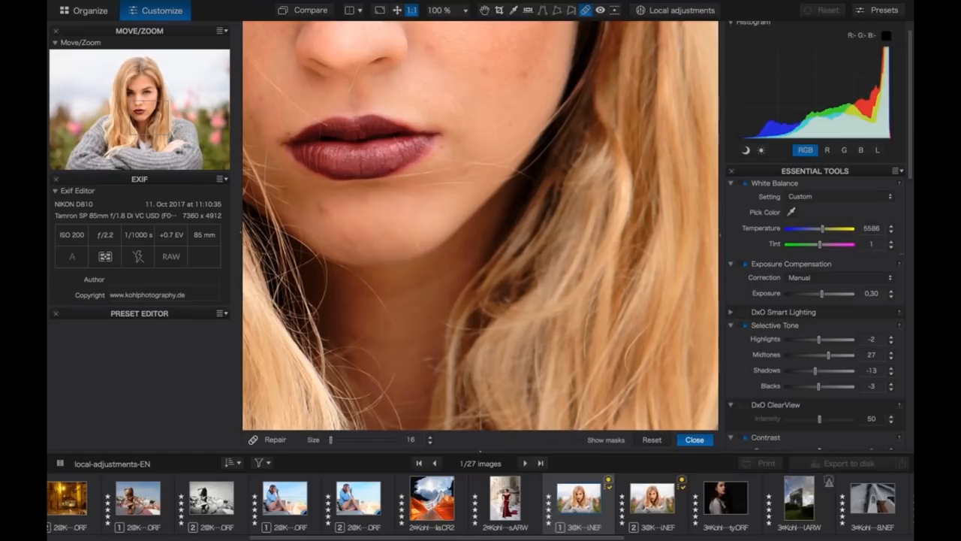
left_click(306, 10)
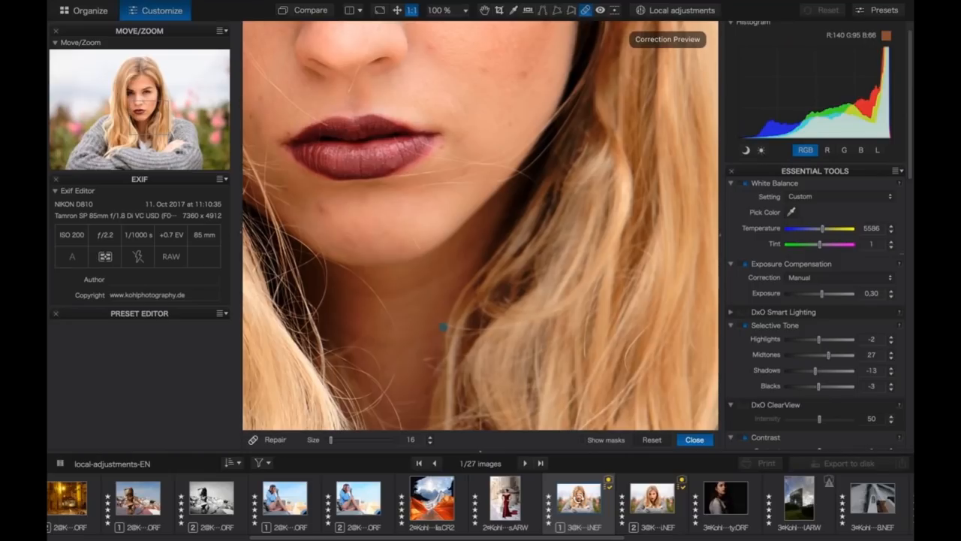
Open the dark-haired woman's portrait, compare her face with the uncorrected version, and examine the chin and neck area
left_click(736, 496)
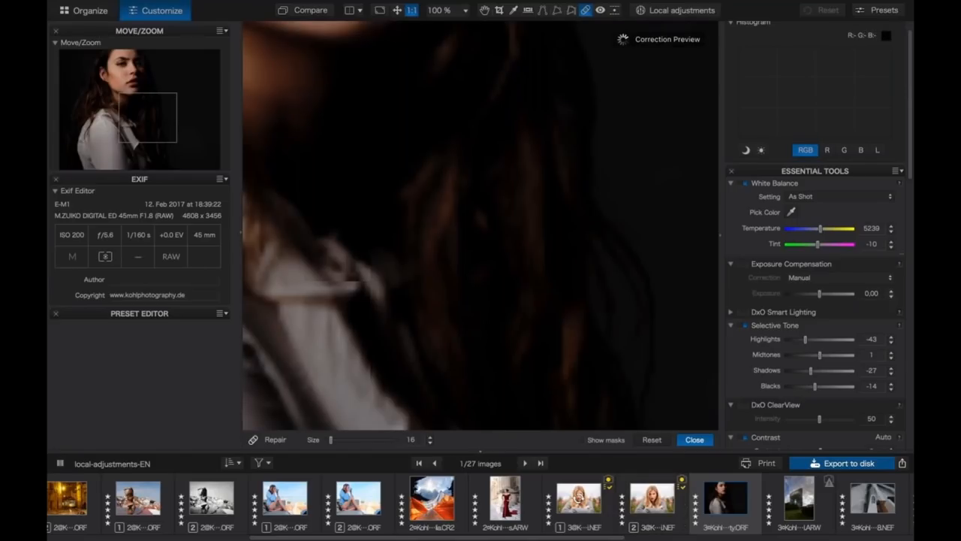
left_click_drag(134, 110, 107, 66)
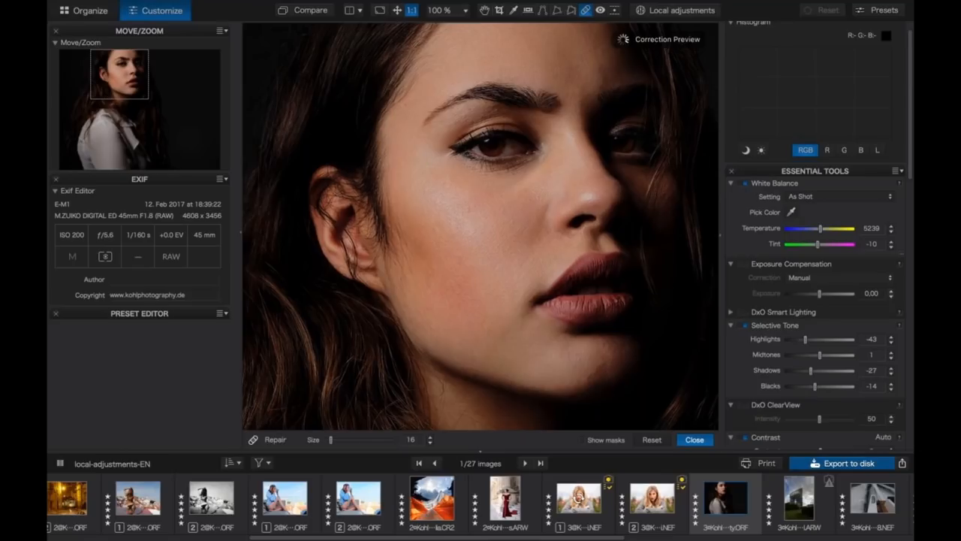
left_click(316, 13)
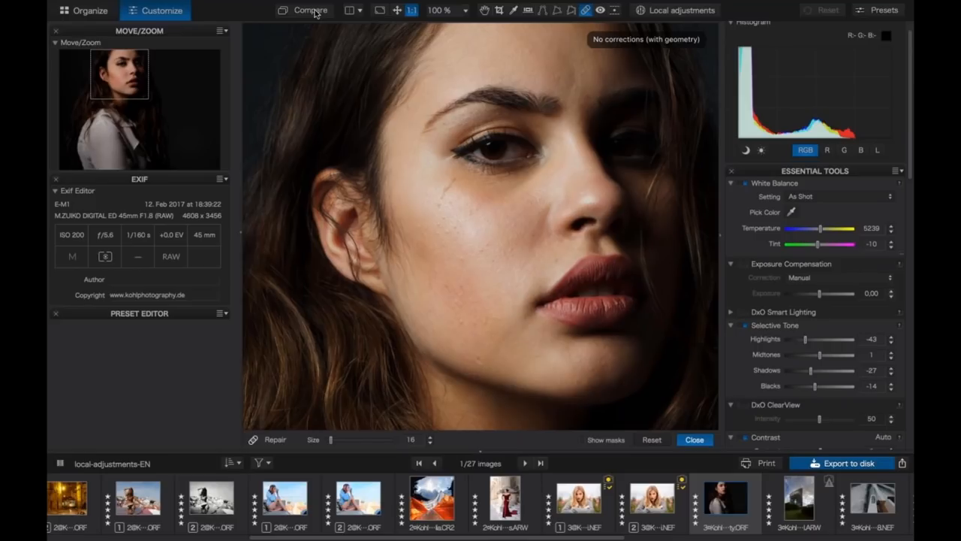
left_click(316, 13)
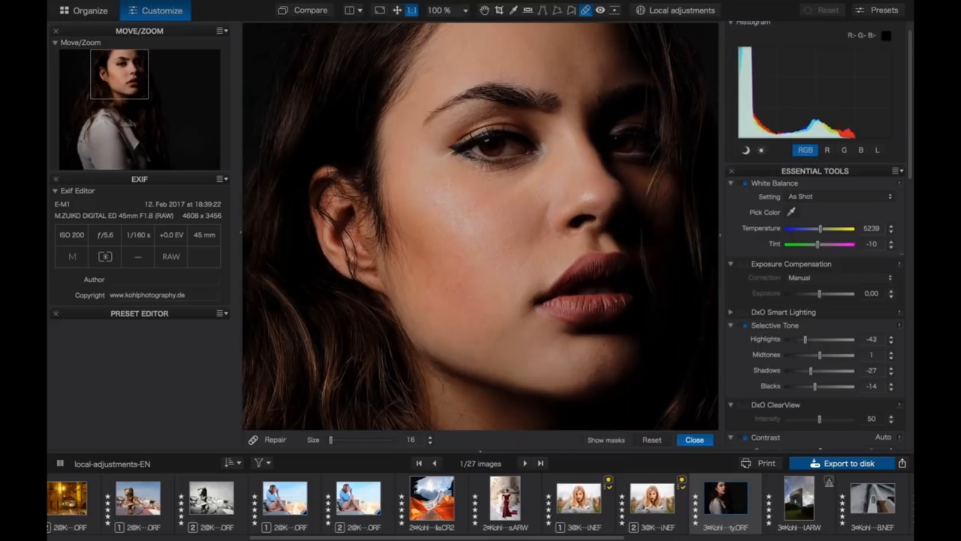
left_click_drag(124, 83, 132, 102)
mouse_move(452, 349)
left_mouse_down()
mouse_move(461, 350)
mouse_move(442, 311)
left_mouse_up()
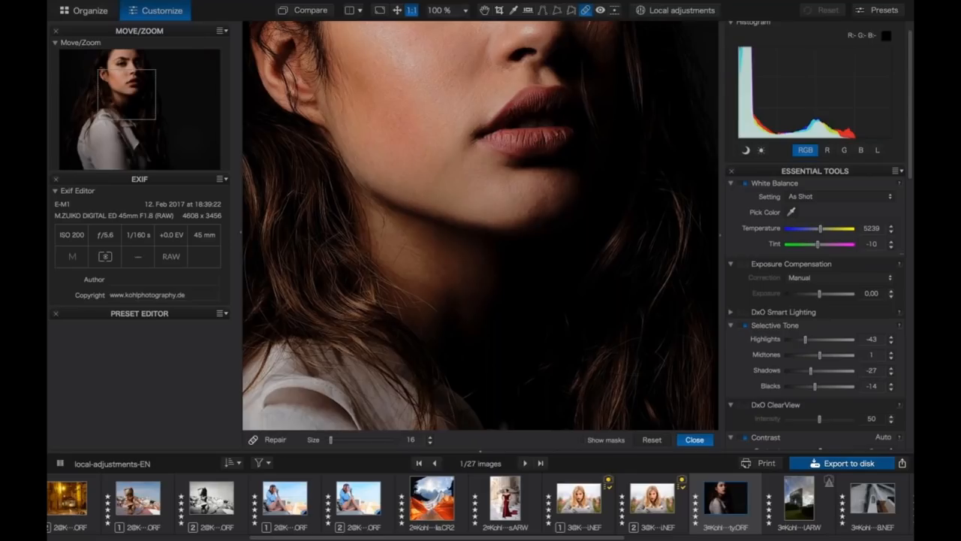
Open the plain grey image 6-1.tif and activate Local adjustments
left_click_drag(604, 538, 794, 537)
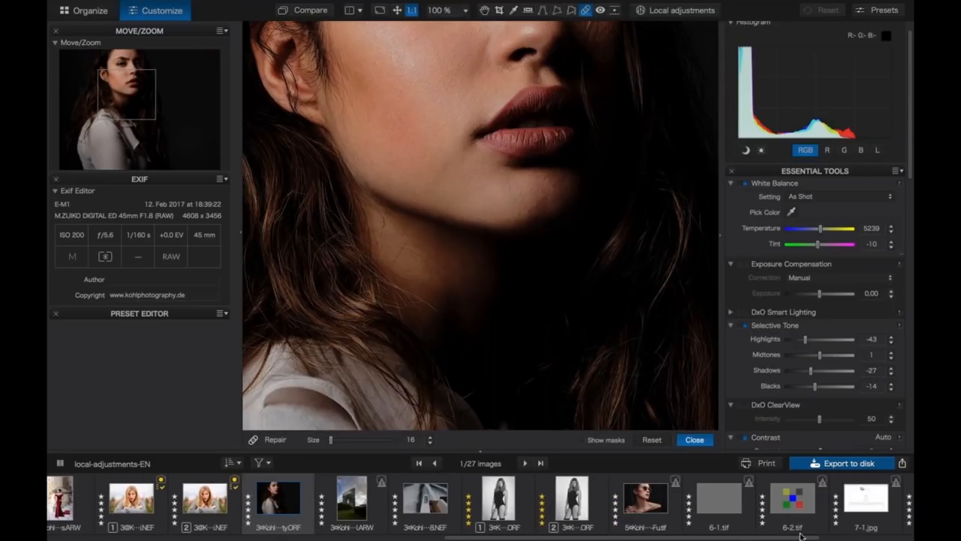
left_click(706, 502)
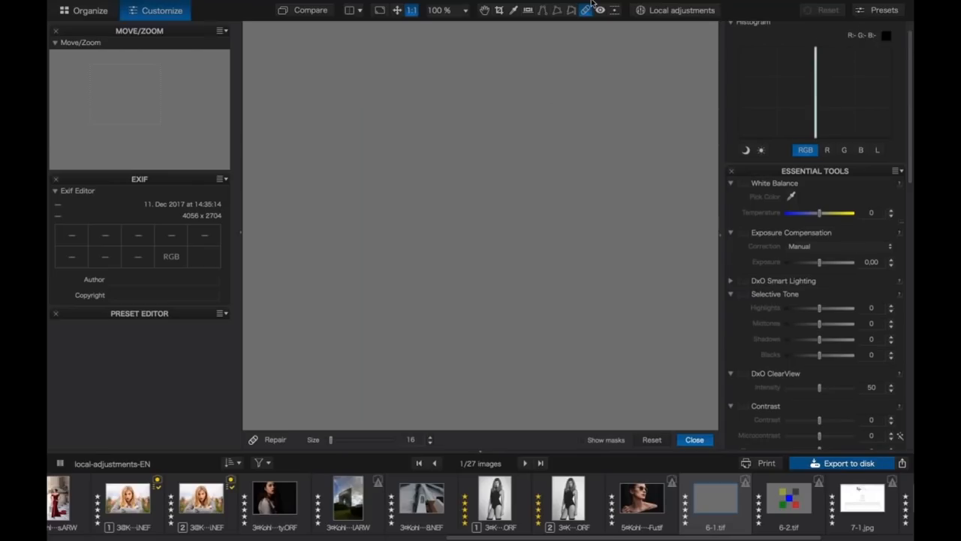
mouse_move(588, 4)
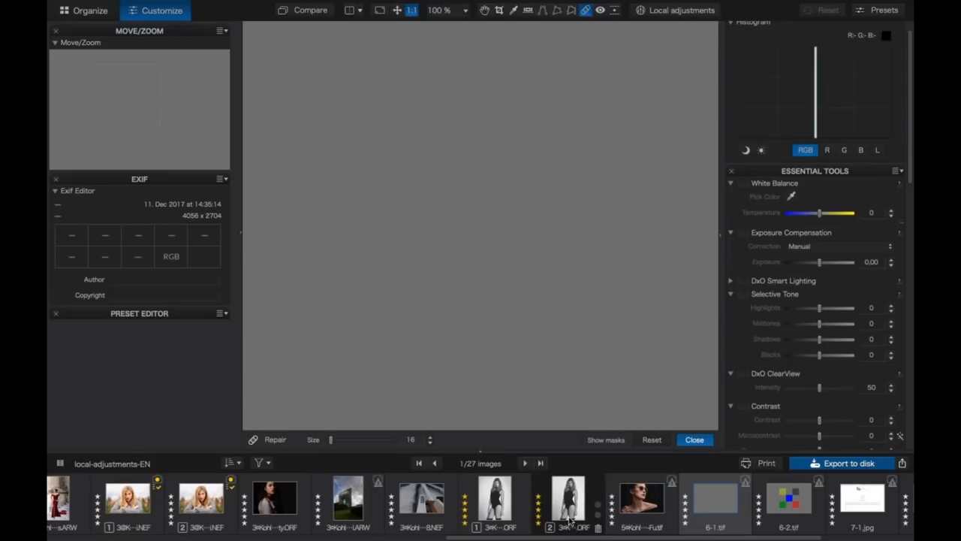
left_click(696, 13)
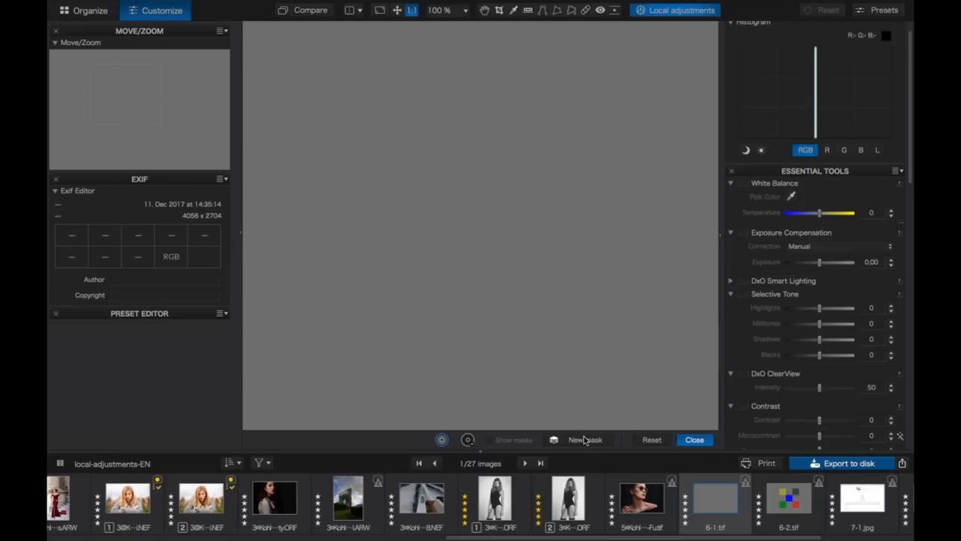
Choose the Brush as the mask tool for local adjustments and check the selection
right_click(582, 352)
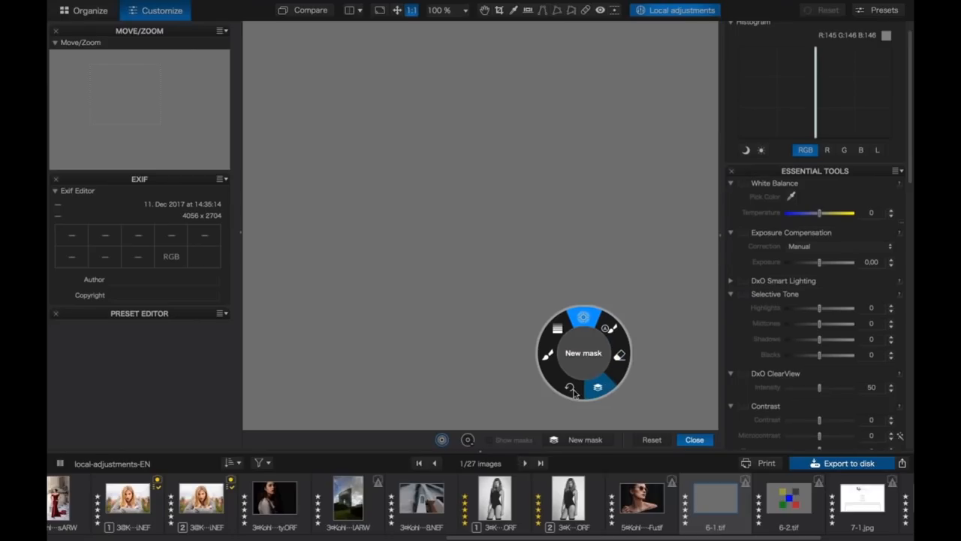
left_click(547, 358)
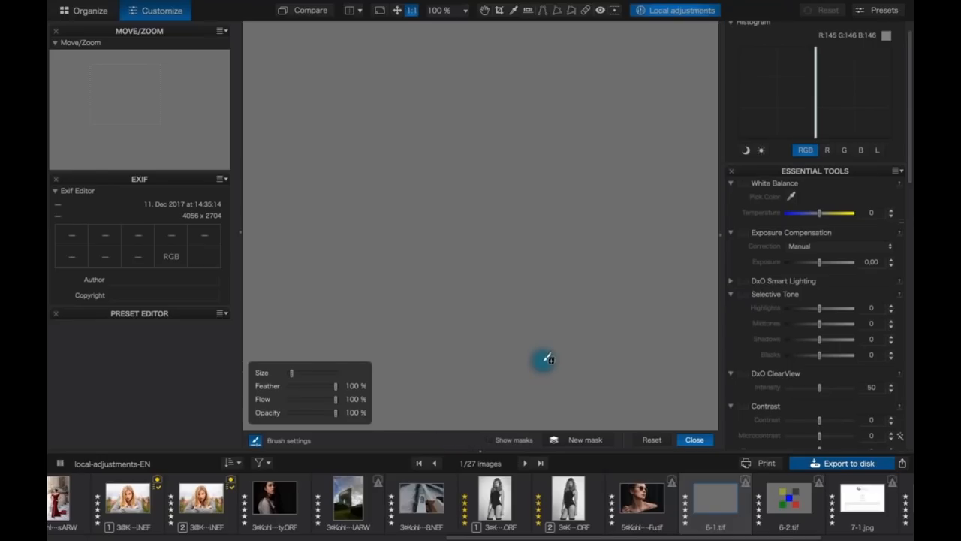
right_click(548, 360)
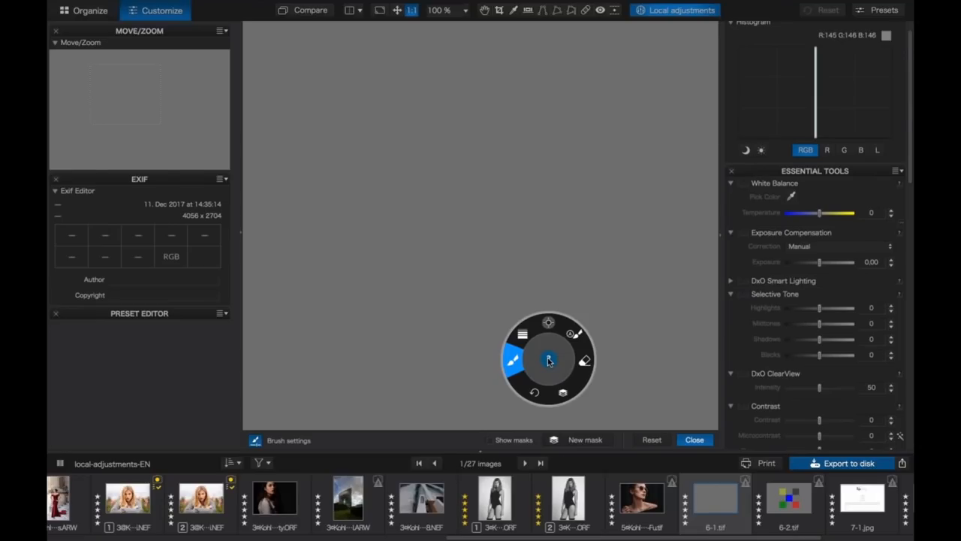
left_click(550, 361)
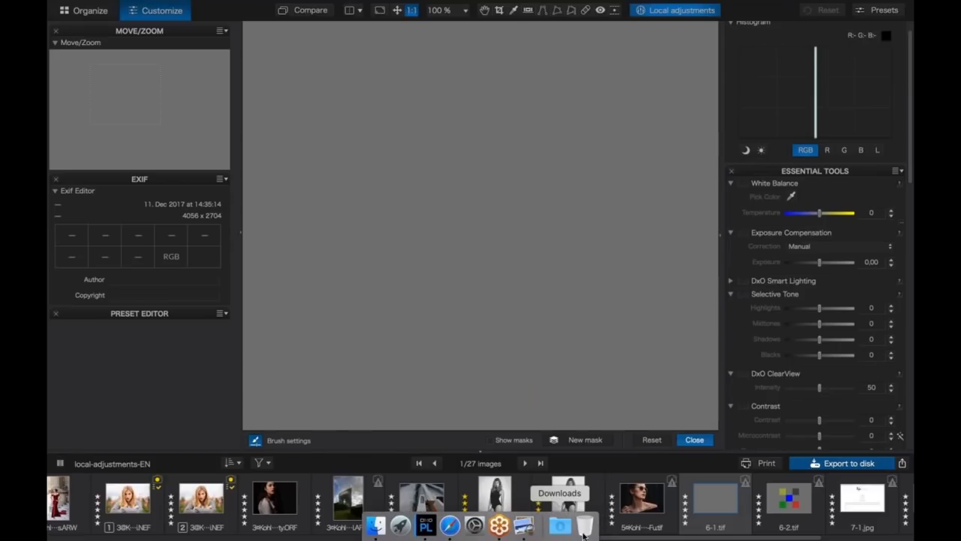
Examine the brush settings in the last JPG, the interface screenshot with the sunset buildings, and exit Local adjustments
scroll(879, 502, "right", 3)
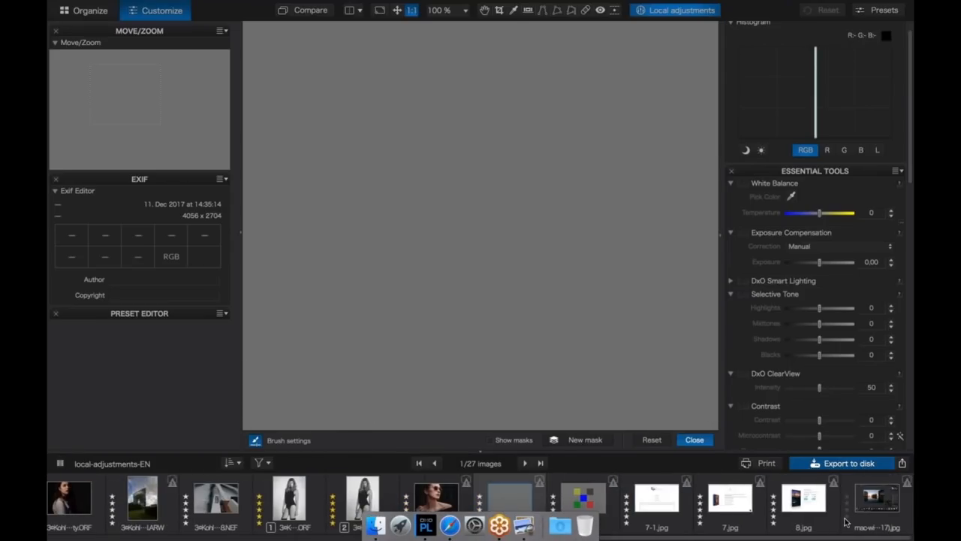
left_click(892, 503)
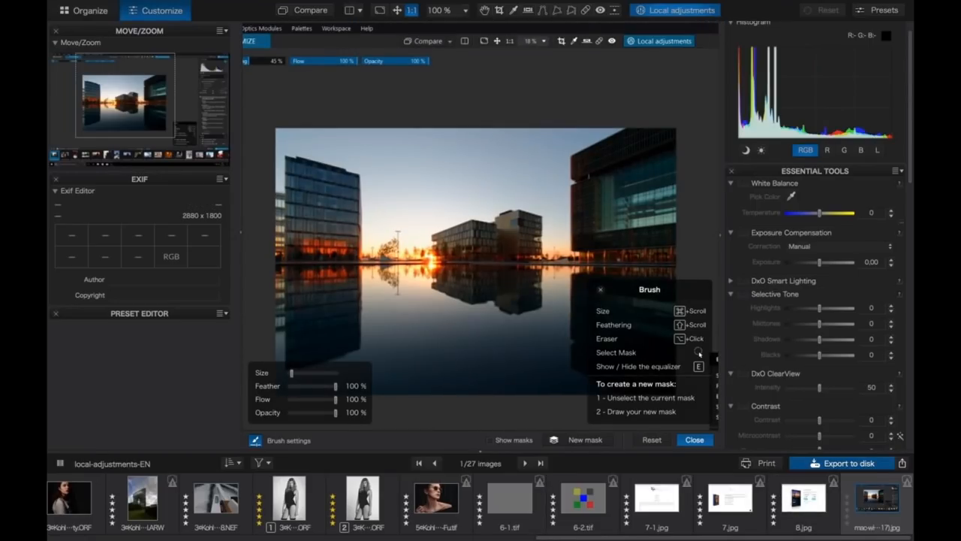
left_click(695, 440)
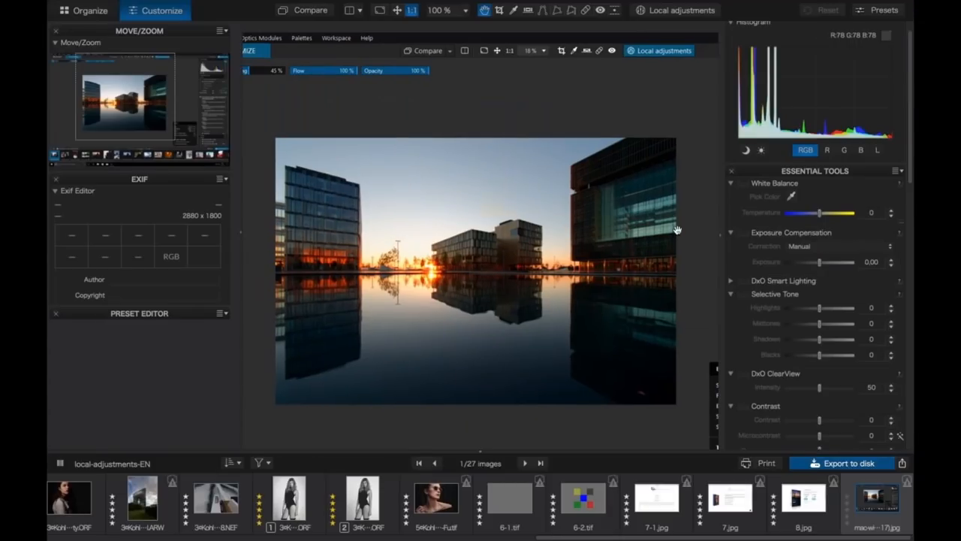
Reopen 6-1.tif, collapse the Move/Zoom and EXIF palettes for a wider view, and activate Local adjustments again
left_click(516, 498)
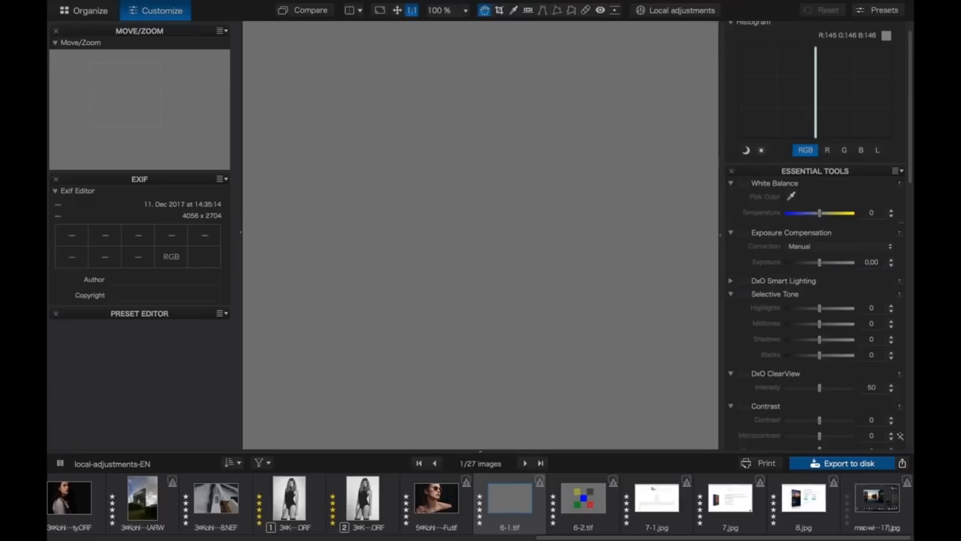
left_click(240, 231)
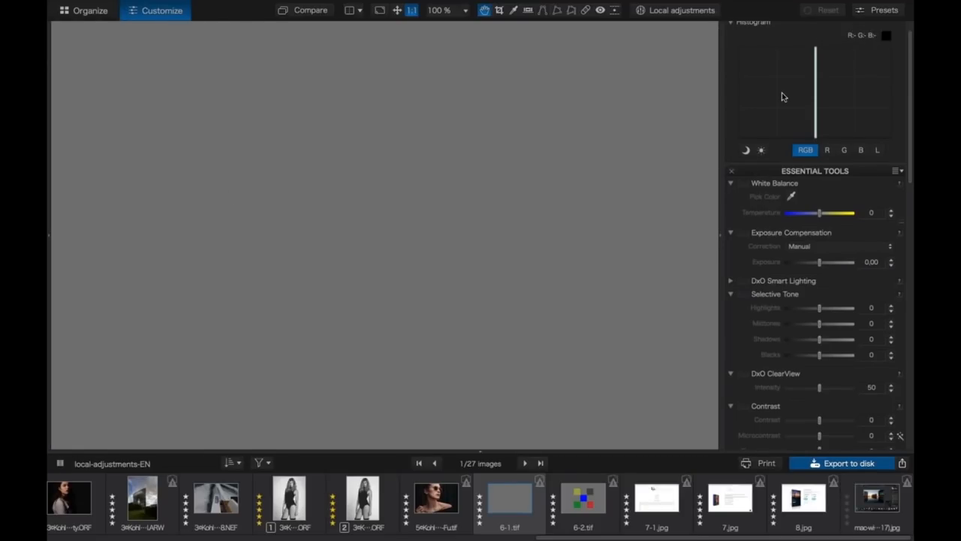
left_click(681, 14)
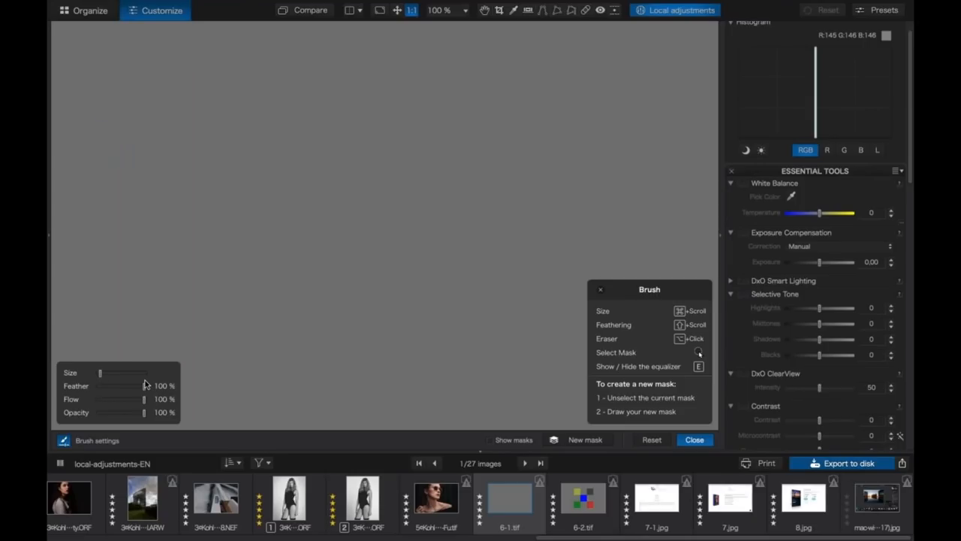
Paint a short horizontal brush mask with 0% feather in the image's upper-left area and slightly lower its exposure
left_click_drag(147, 385, 98, 385)
left_click_drag(111, 83, 193, 75)
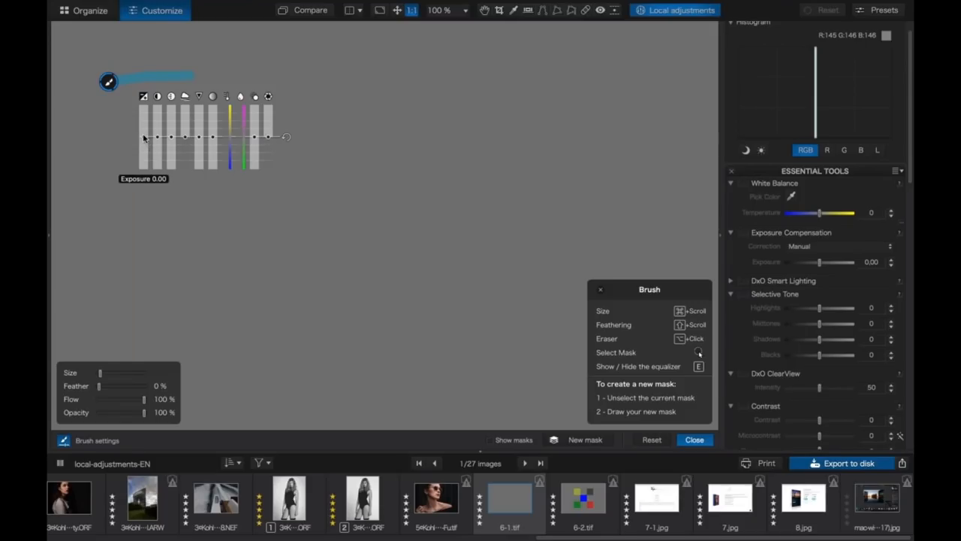
left_click_drag(144, 138, 144, 147)
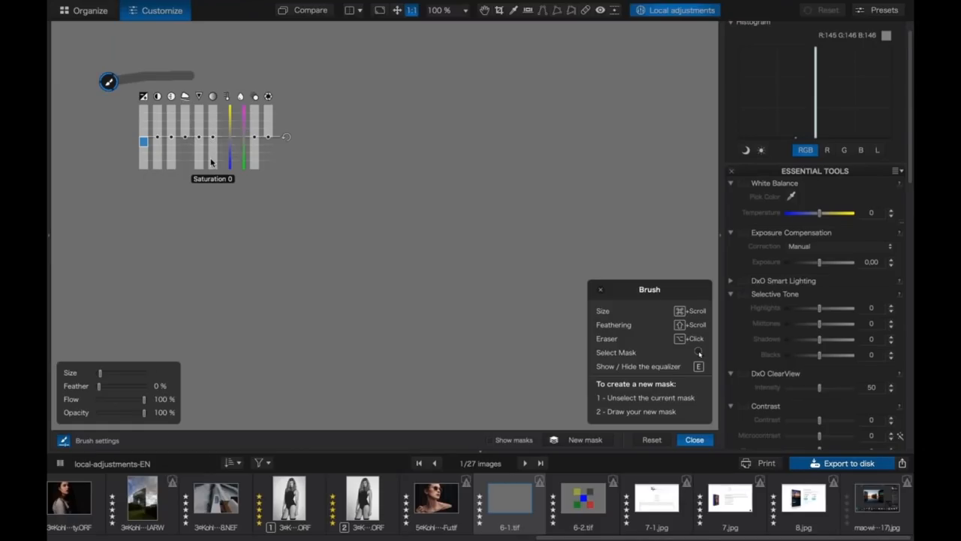
Hide the equalizer and brush help, set the brush feather to 100%, and paint a short horizontal stroke below the first one
key("e")
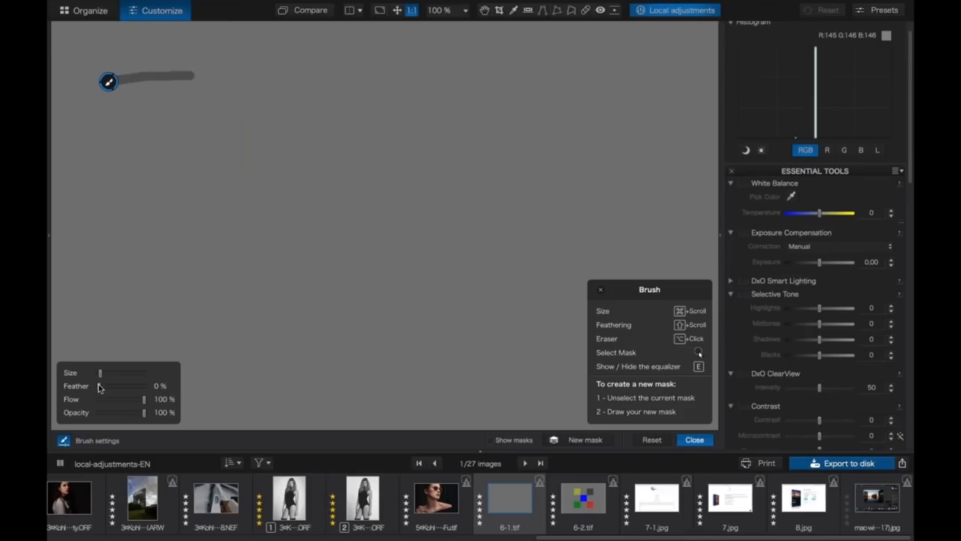
left_click_drag(102, 385, 144, 385)
left_click(600, 289)
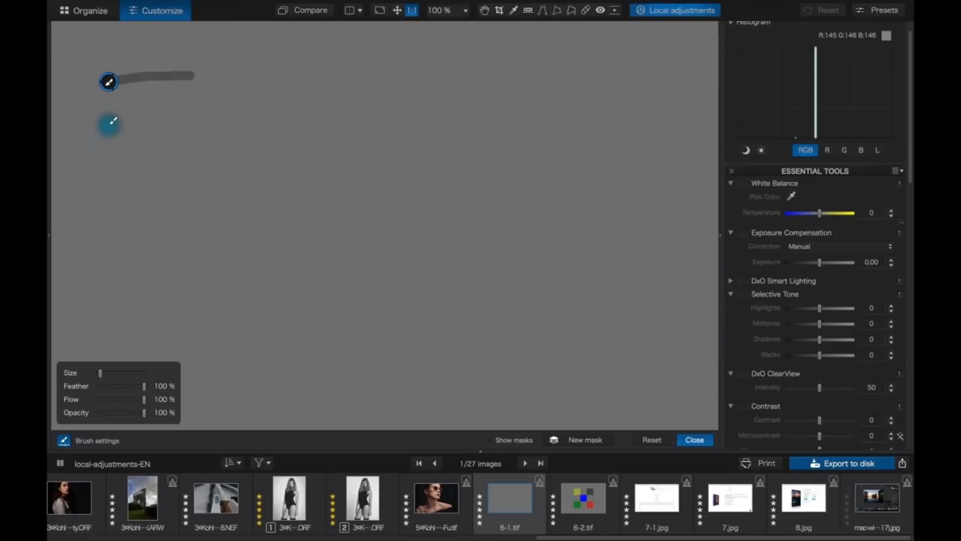
left_click_drag(107, 125, 210, 126)
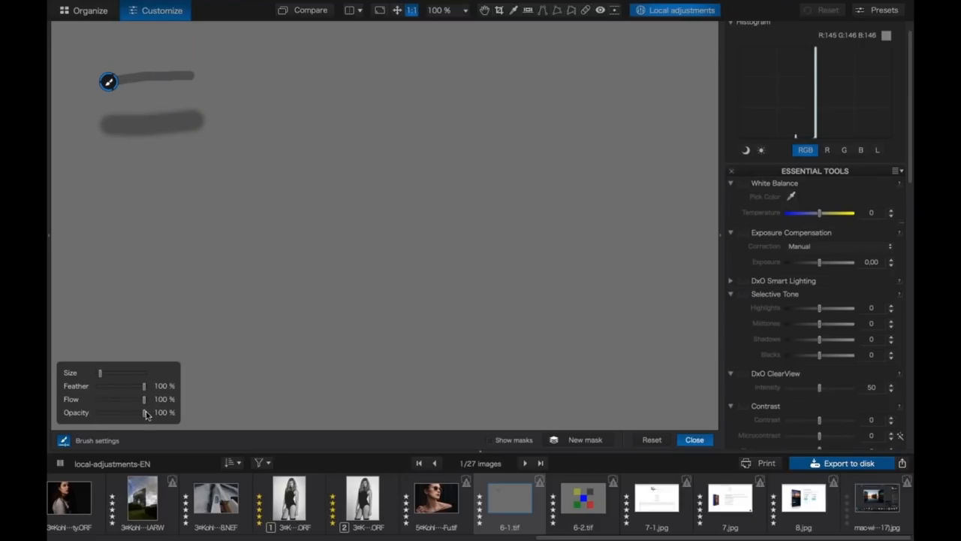
Set the brush opacity to 49% and paint two more horizontal strokes below, going over the lowest one a second time
left_click_drag(144, 415, 119, 412)
left_click_drag(103, 193, 223, 187)
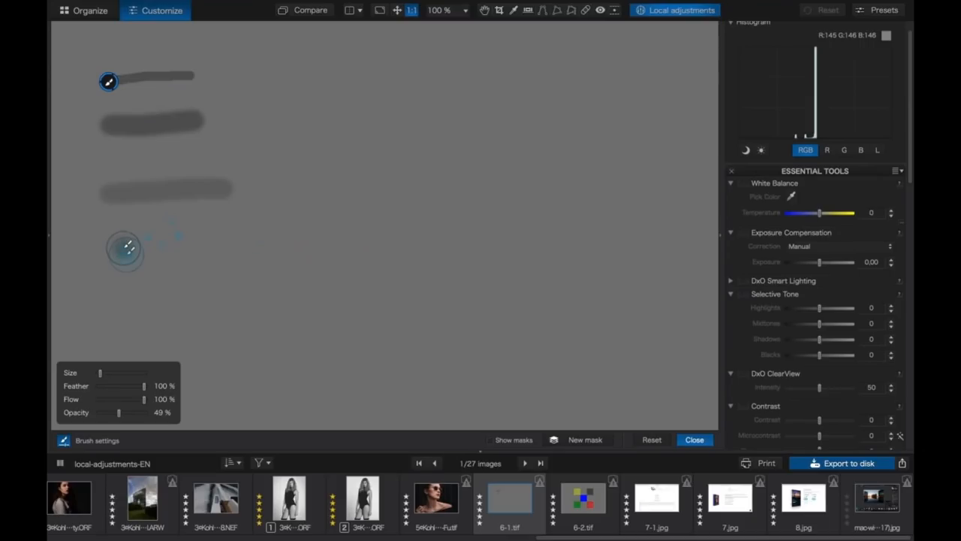
mouse_move(118, 242)
left_mouse_down()
mouse_move(235, 239)
mouse_move(143, 232)
mouse_move(251, 227)
mouse_move(118, 234)
mouse_move(237, 228)
mouse_move(129, 226)
mouse_move(131, 241)
left_mouse_up()
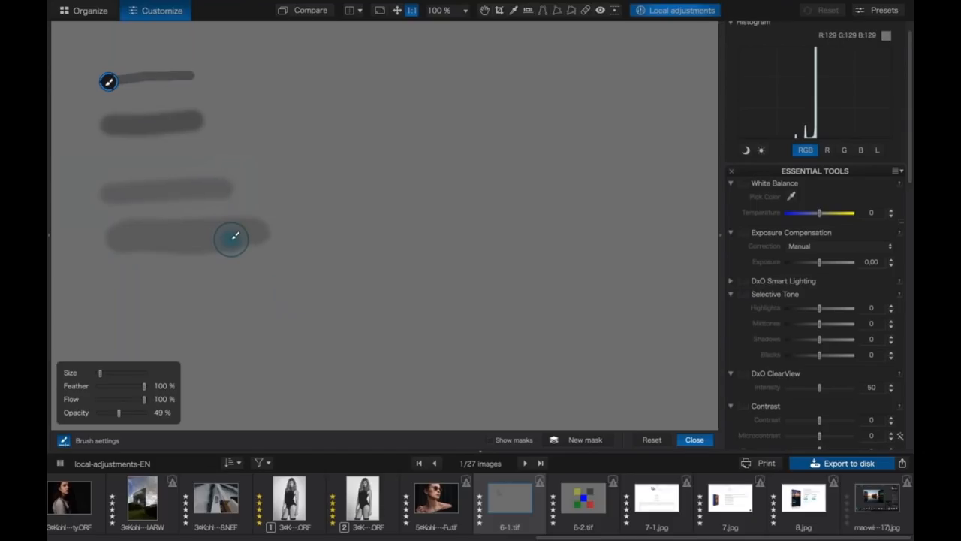
left_click_drag(125, 229, 252, 227)
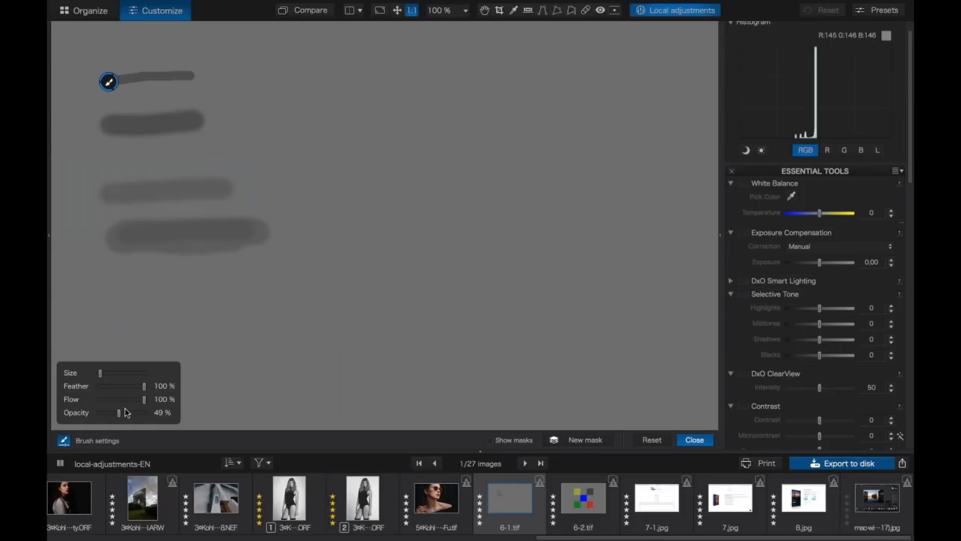
With 100% opacity and 17% flow, paint a horizontal stroke in the upper middle and a short, repeatedly brushed patch below it
left_click_drag(120, 411, 104, 398)
left_click_drag(275, 72, 411, 71)
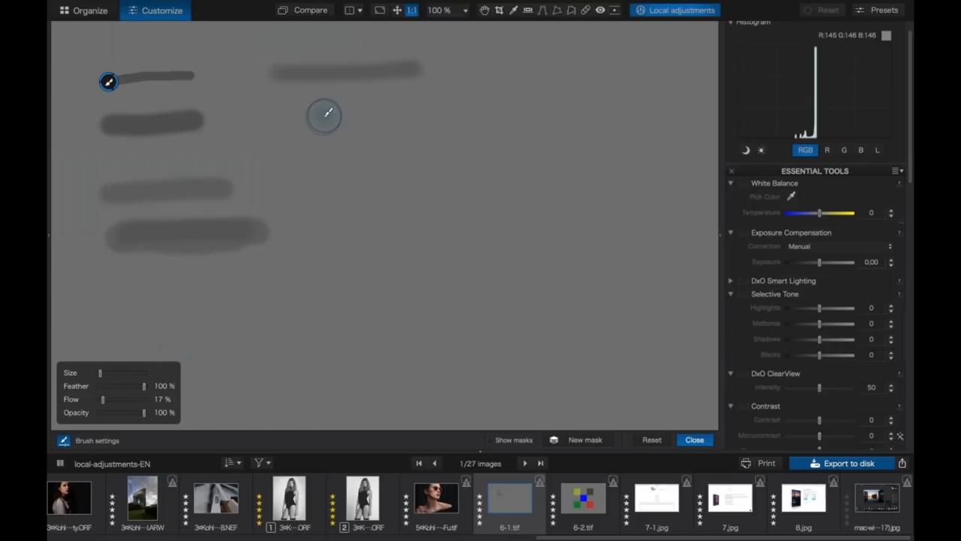
mouse_move(323, 113)
left_mouse_down()
mouse_move(377, 117)
mouse_move(327, 118)
mouse_move(374, 116)
mouse_move(328, 117)
left_mouse_up()
left_click_drag(359, 117, 360, 127)
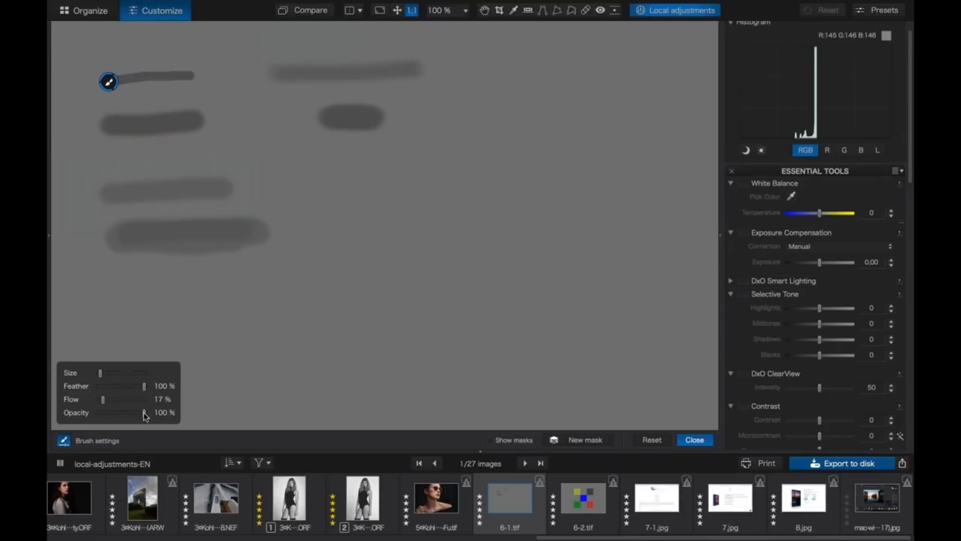
With 59% opacity and 10% flow, paint two parallel diagonal strokes, dwelling at several spots along the lower one
left_click_drag(144, 413, 124, 413)
mouse_move(337, 288)
left_mouse_down()
mouse_move(485, 188)
mouse_move(546, 166)
left_mouse_up()
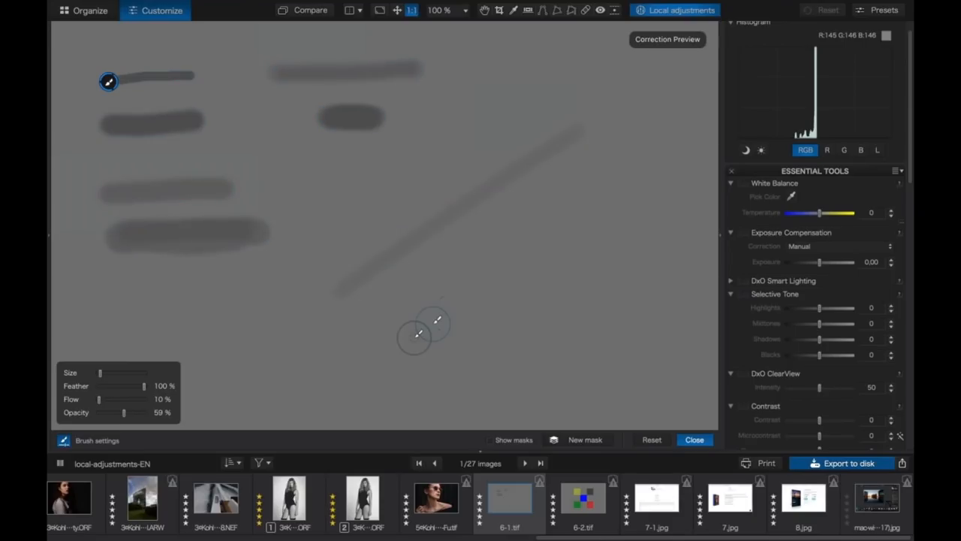
mouse_move(418, 333)
left_mouse_down()
mouse_move(648, 165)
mouse_move(443, 319)
left_mouse_up()
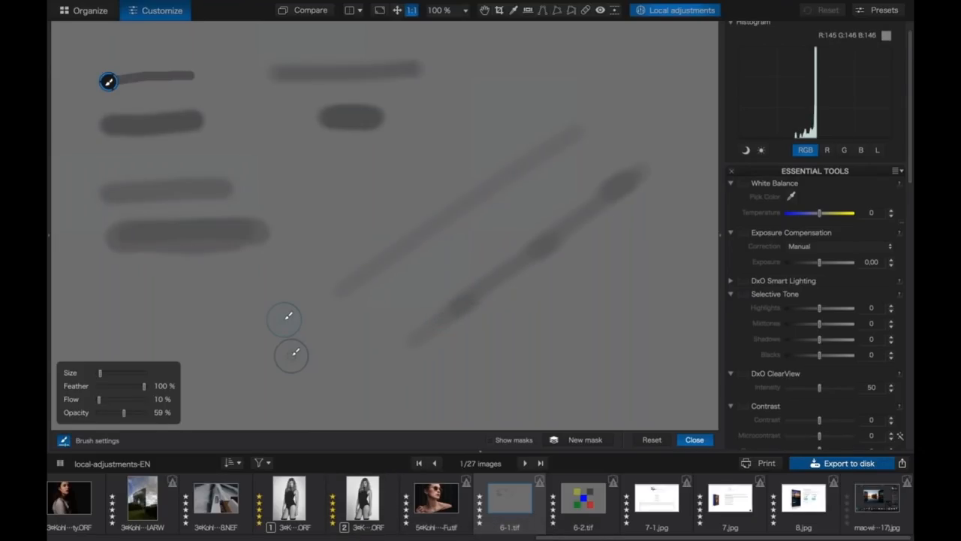
Switch to the Eraser with 0% feather and erase a slanted line through the two lowest horizontal strokes
right_click(312, 331)
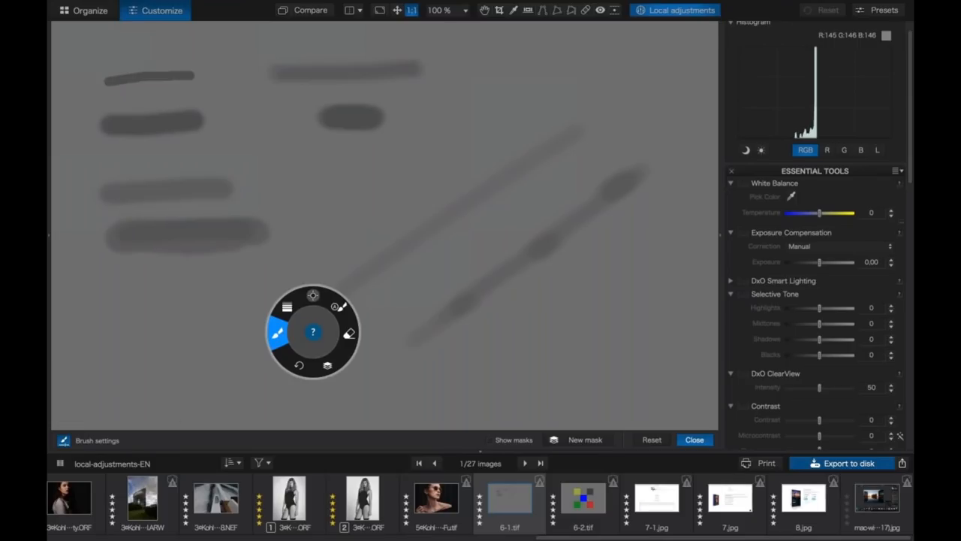
left_click(350, 335)
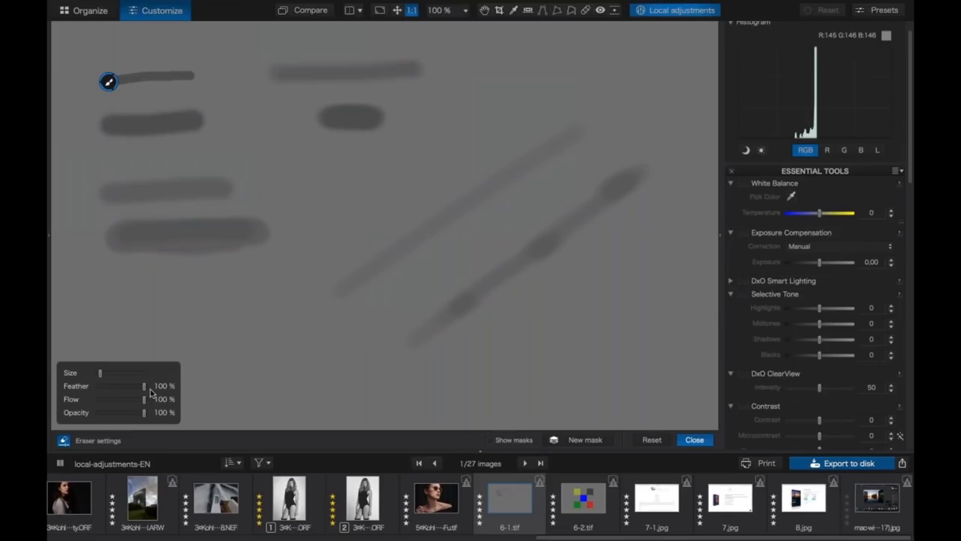
left_click_drag(144, 389, 100, 391)
left_click_drag(174, 168, 205, 280)
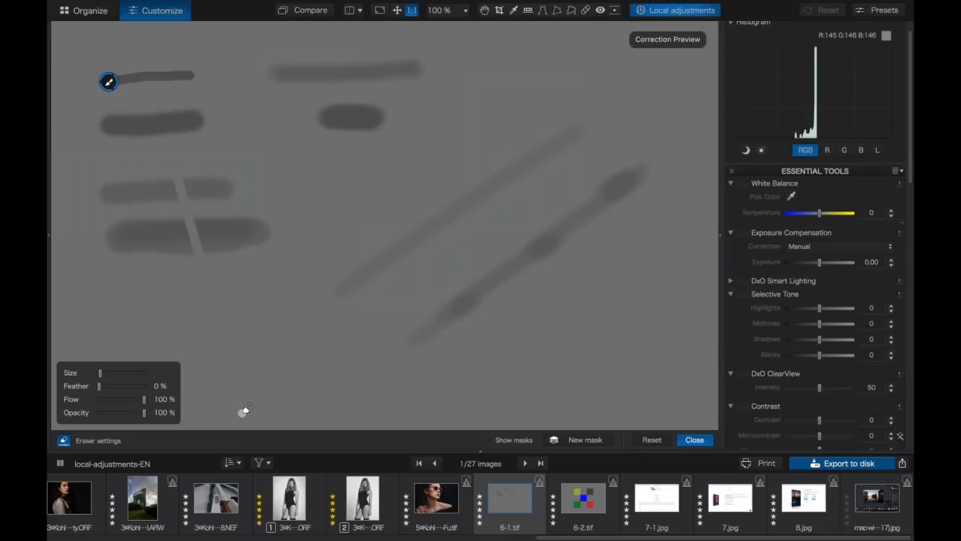
Erase another slanted band through these strokes with 100% feather, and partly erase the lowest stroke's right end at 55% opacity
left_click_drag(100, 385, 145, 386)
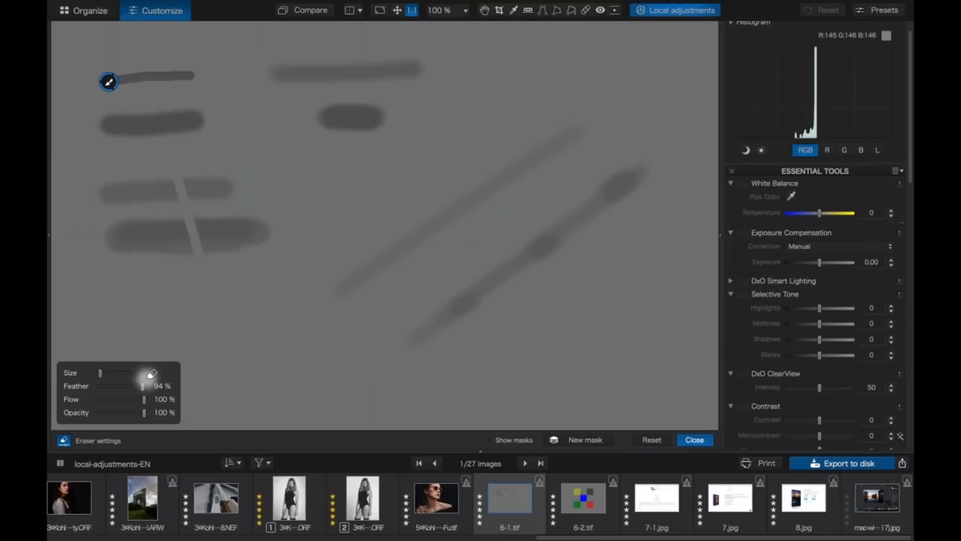
left_click_drag(153, 187, 189, 274)
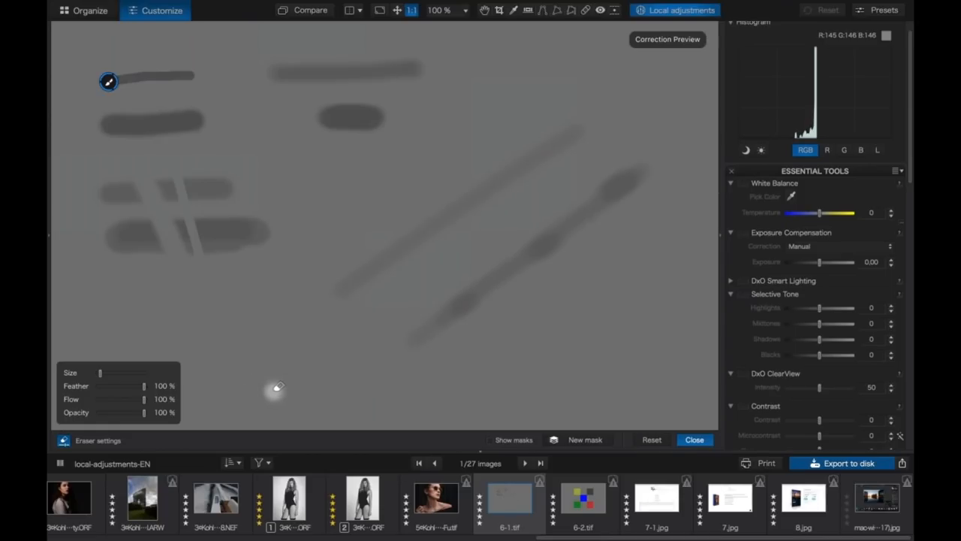
left_click(119, 413)
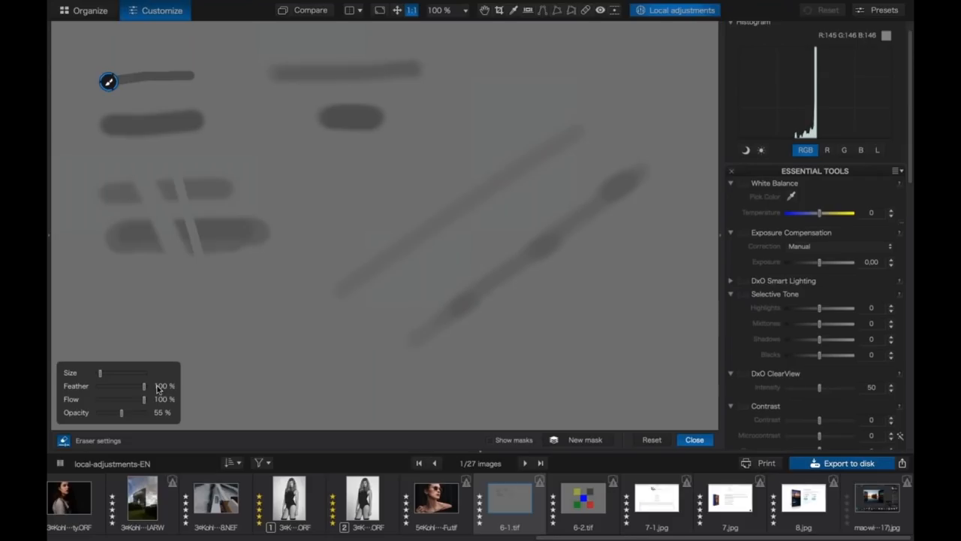
left_click_drag(253, 198, 237, 275)
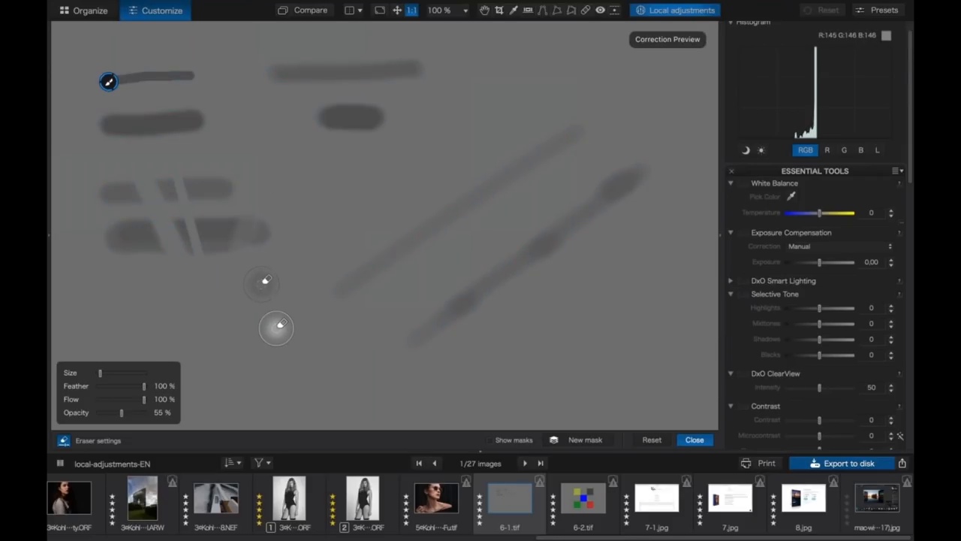
Erase through the two upper-middle strokes with 10% flow and 100% opacity, and reset all local adjustments
mouse_move(119, 412)
left_mouse_down()
mouse_move(156, 405)
mouse_move(100, 398)
left_mouse_up()
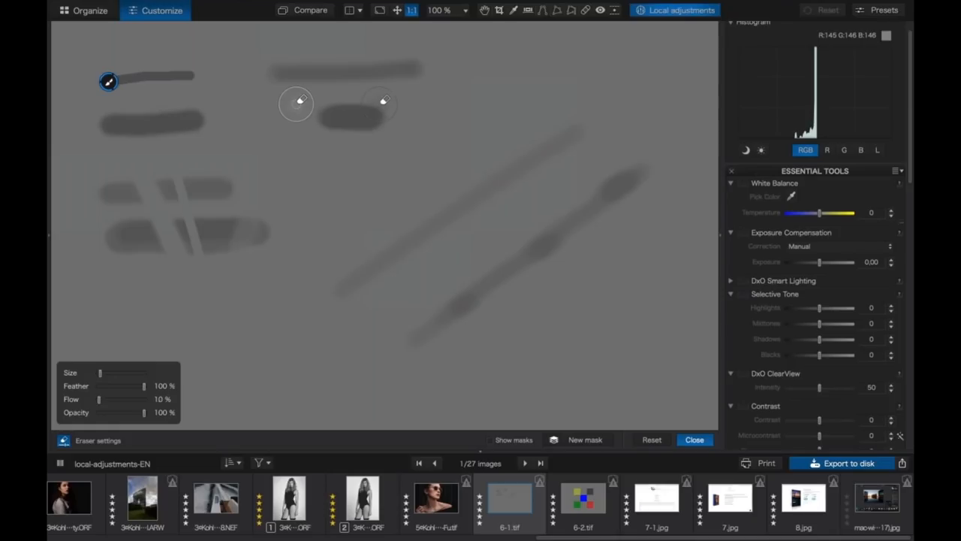
mouse_move(369, 99)
left_mouse_down()
mouse_move(359, 101)
mouse_move(341, 154)
left_mouse_up()
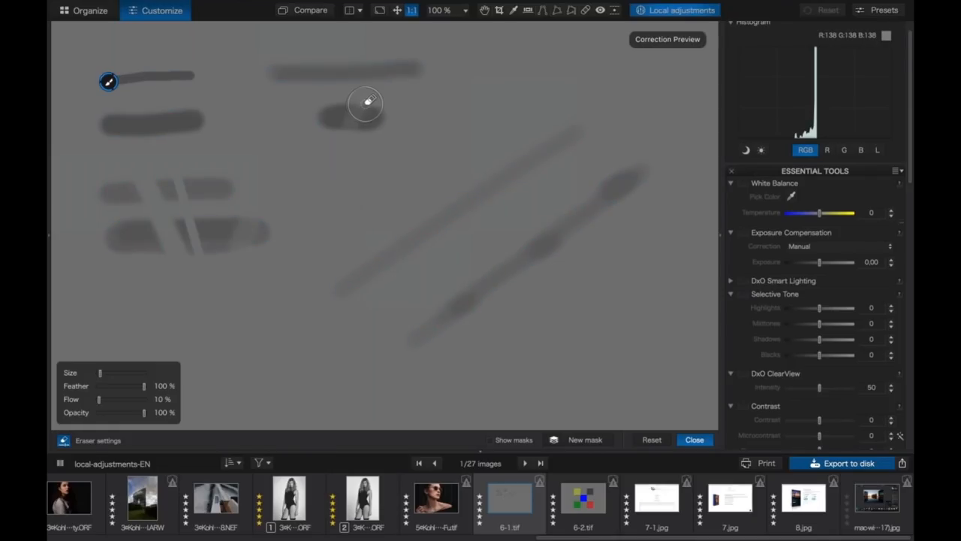
mouse_move(359, 100)
left_mouse_down()
mouse_move(325, 54)
mouse_move(315, 75)
left_mouse_up()
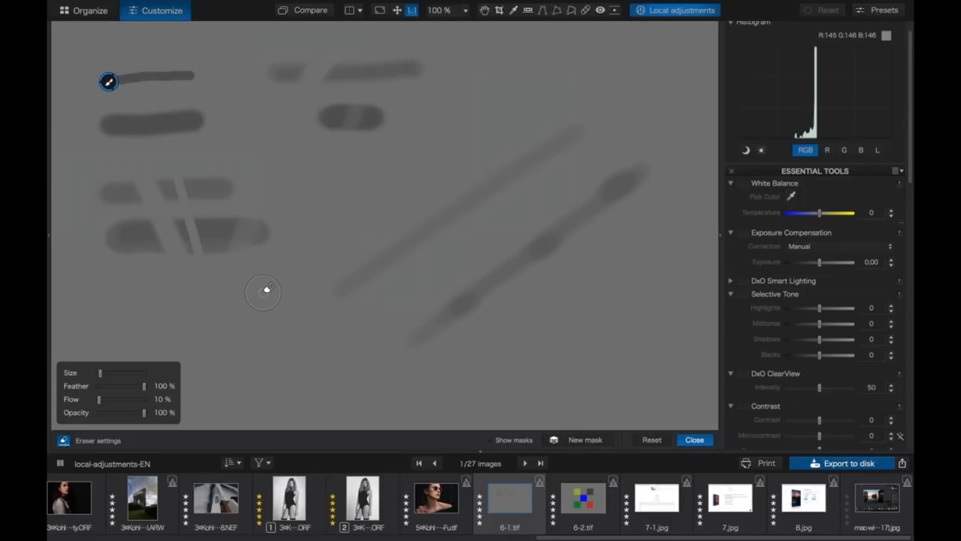
left_click(657, 442)
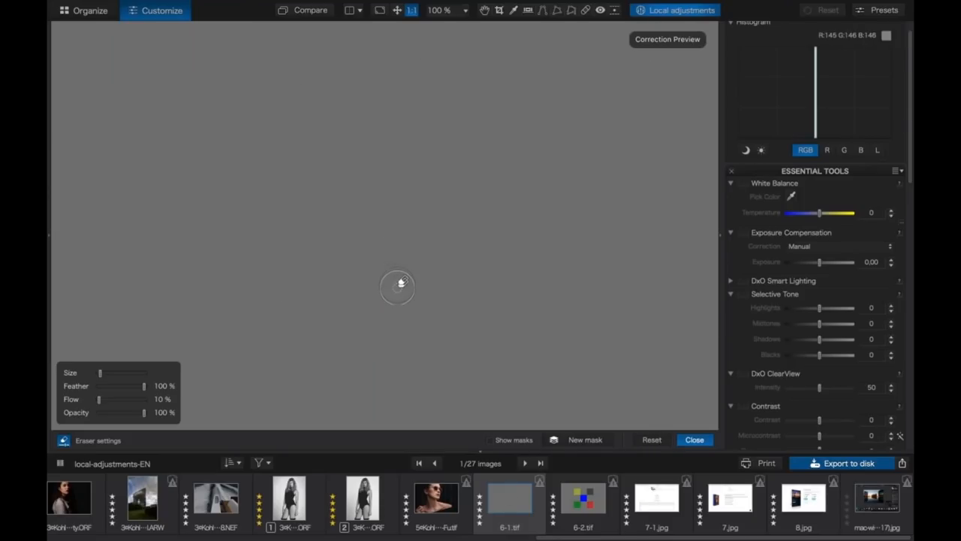
Draw a Graduated Filter fading from the image's left side towards the right, narrow its transition slightly, and lower its exposure
right_click(400, 281)
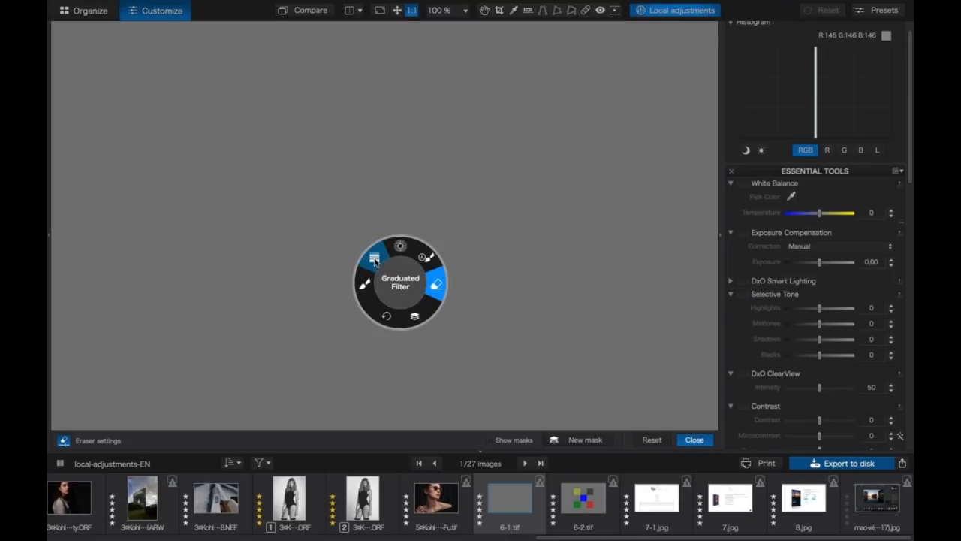
left_click(375, 261)
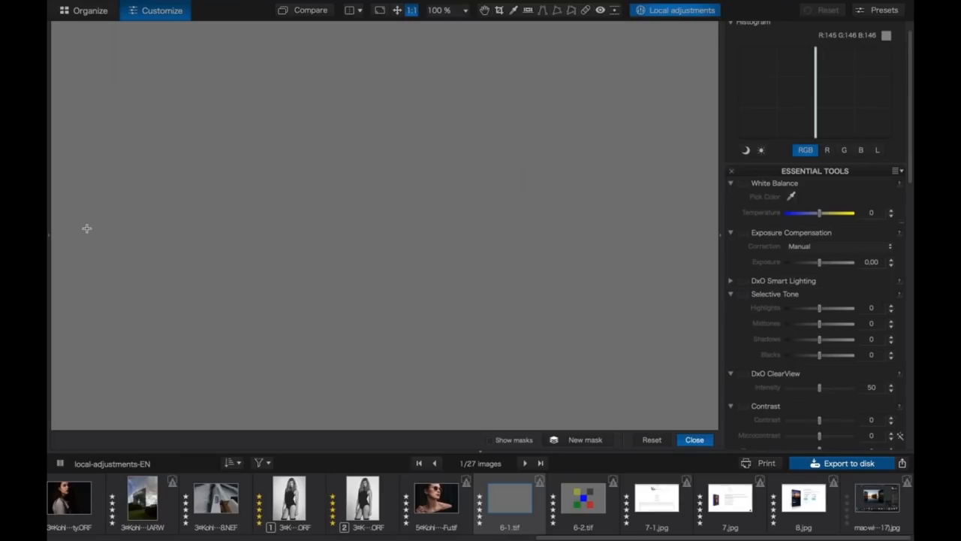
left_click_drag(86, 229, 293, 226)
mouse_move(85, 229)
left_click_drag(85, 229, 251, 224)
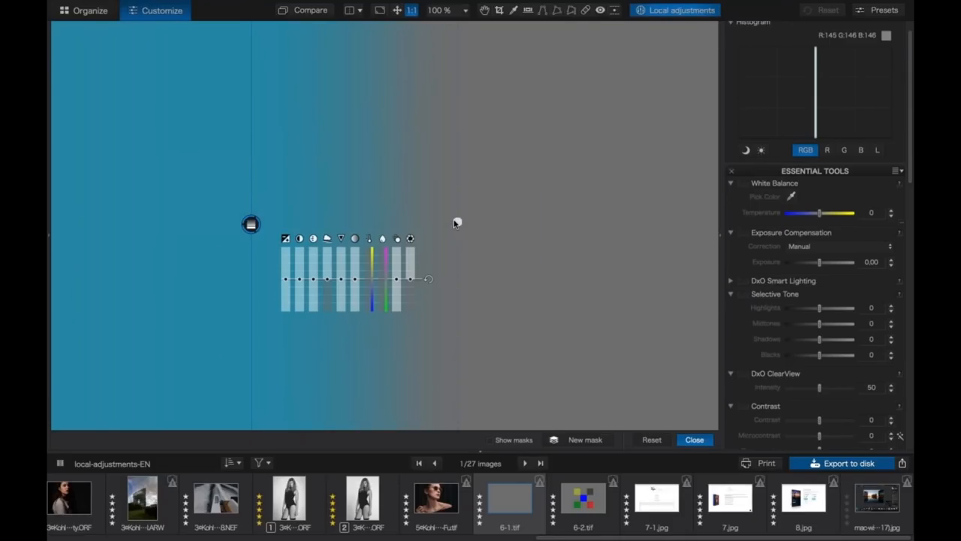
left_click_drag(456, 223, 434, 224)
left_click_drag(286, 280, 286, 281)
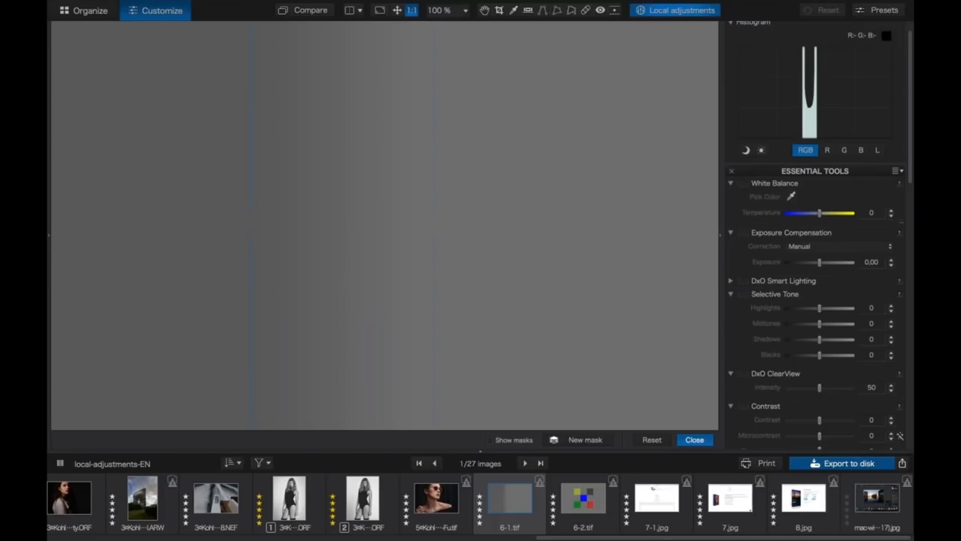
Reset the local adjustments and open 6-2.tif, the image with the coloured squares, fitted to the view
left_click(652, 440)
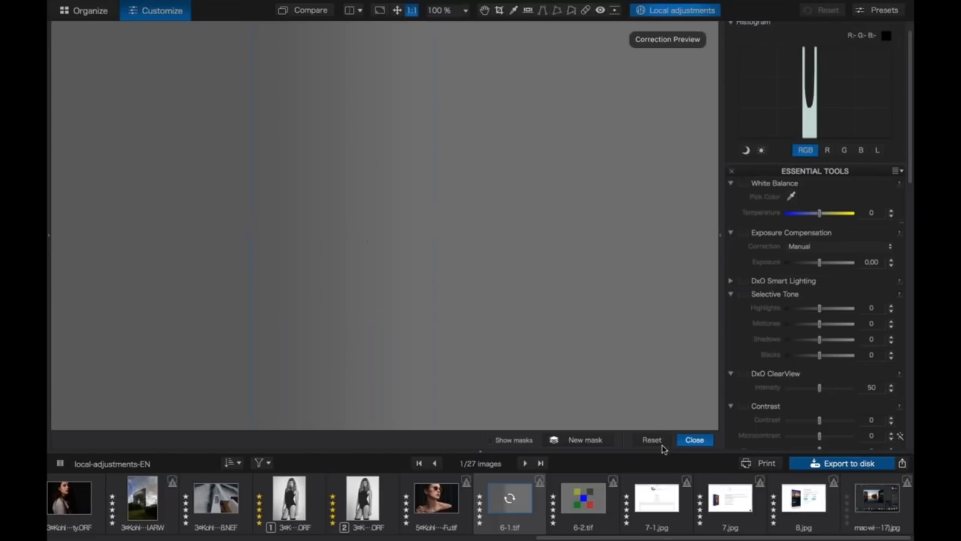
left_click(591, 497)
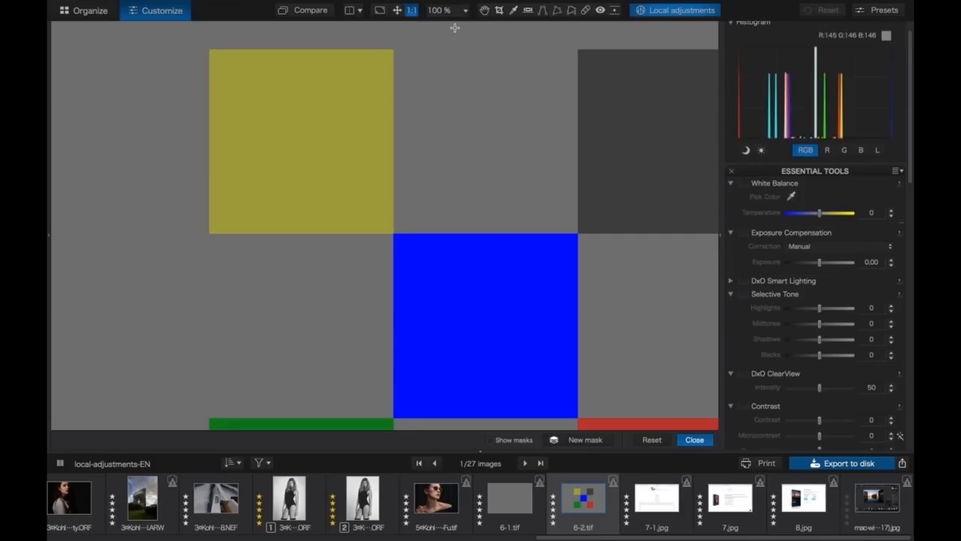
left_click(398, 10)
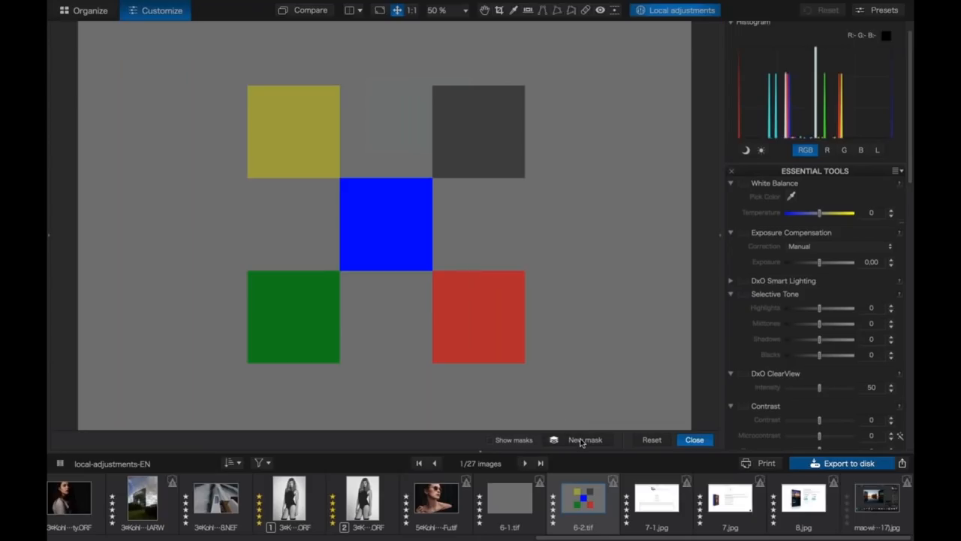
Place a Control point at the centre of the blue square, slightly reduce its radius, and lower its exposure
right_click(551, 304)
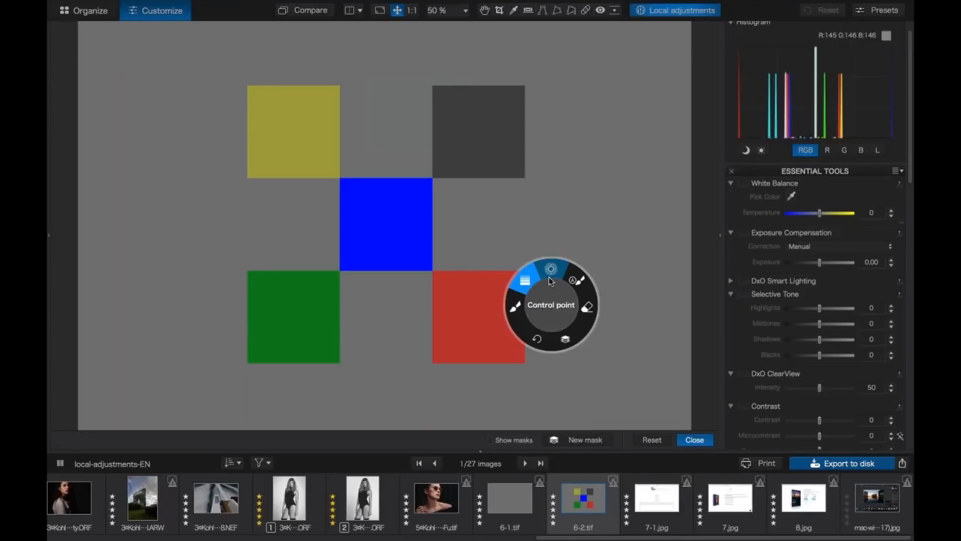
left_click(553, 269)
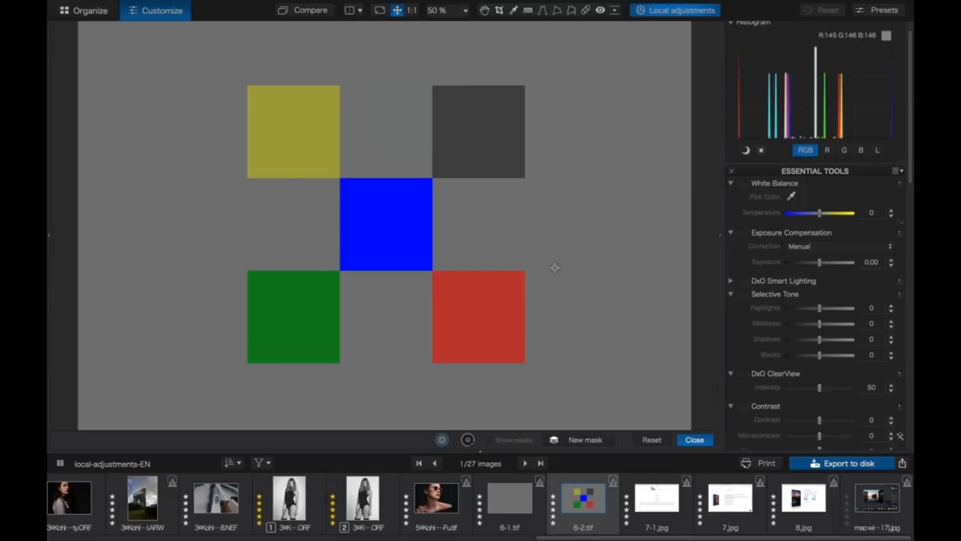
left_click(384, 225)
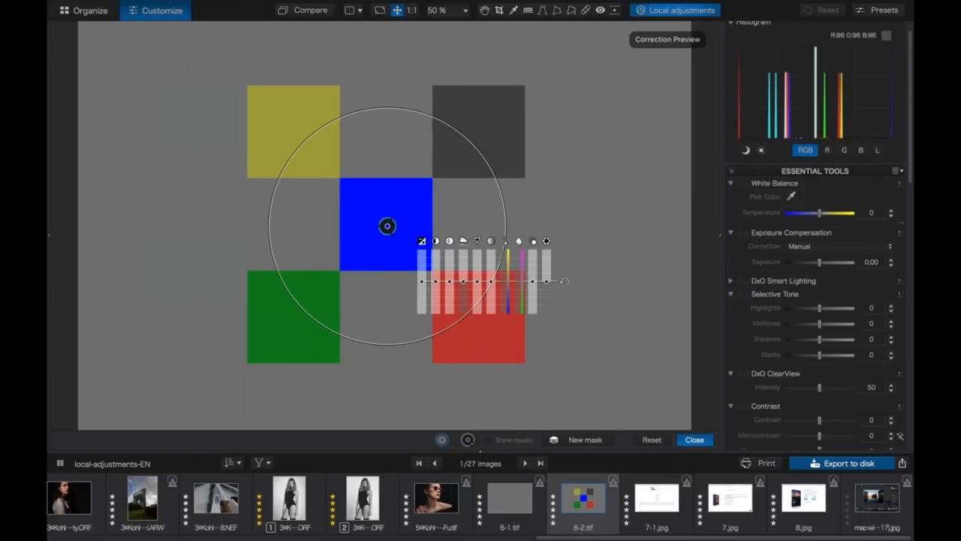
mouse_move(488, 178)
left_mouse_down()
mouse_move(403, 210)
mouse_move(508, 150)
mouse_move(481, 168)
left_mouse_up()
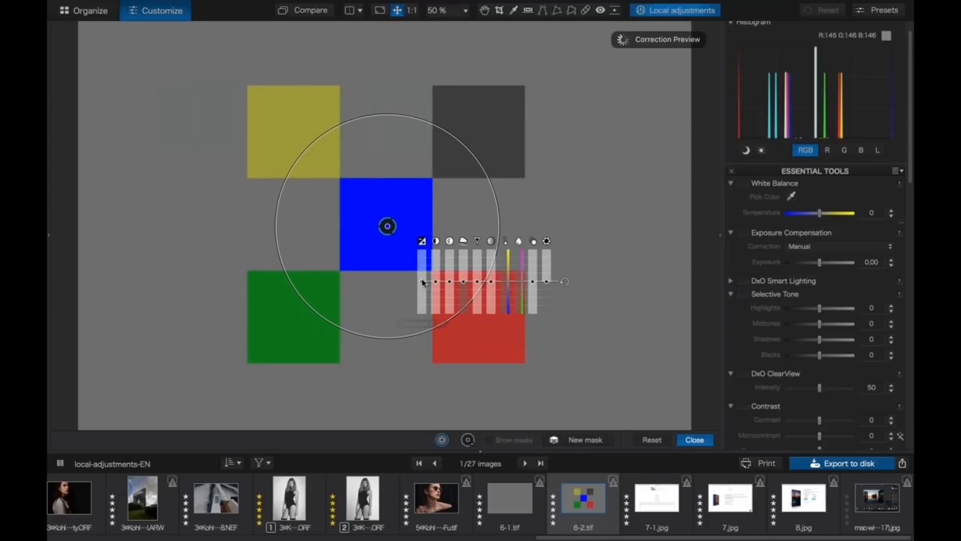
left_click_drag(423, 282, 420, 300)
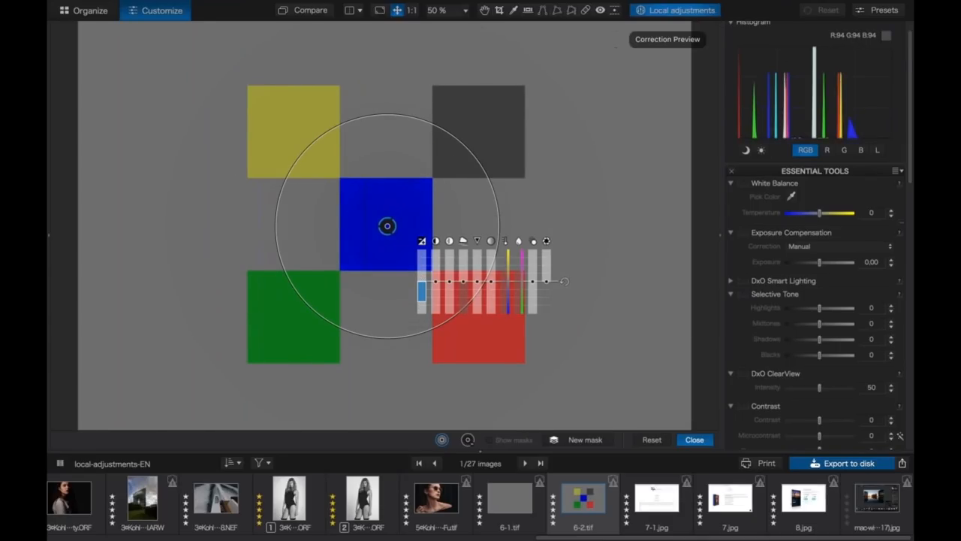
Enlarge the control point's radius to reach the surrounding squares and move the point onto the red square's upper-left part
left_click_drag(489, 131, 497, 124)
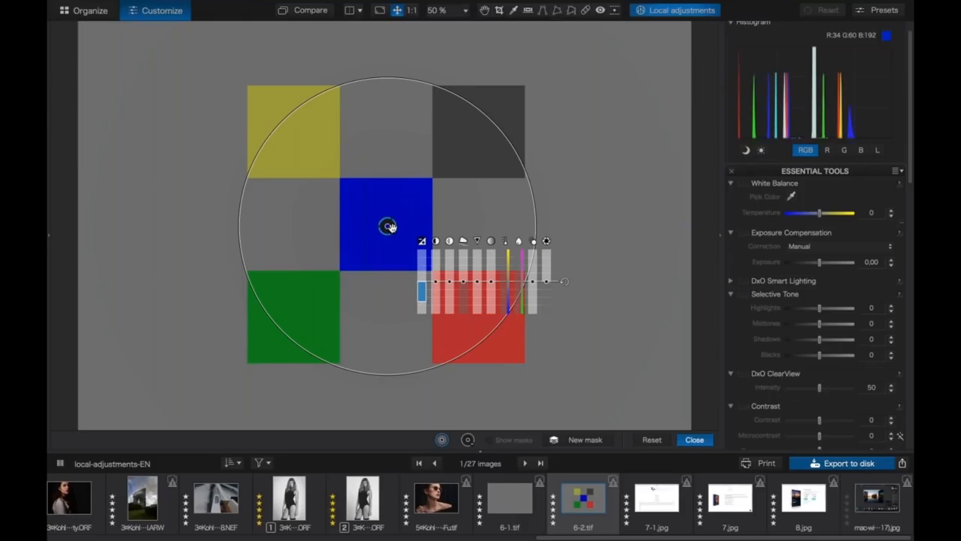
left_click_drag(387, 226, 459, 284)
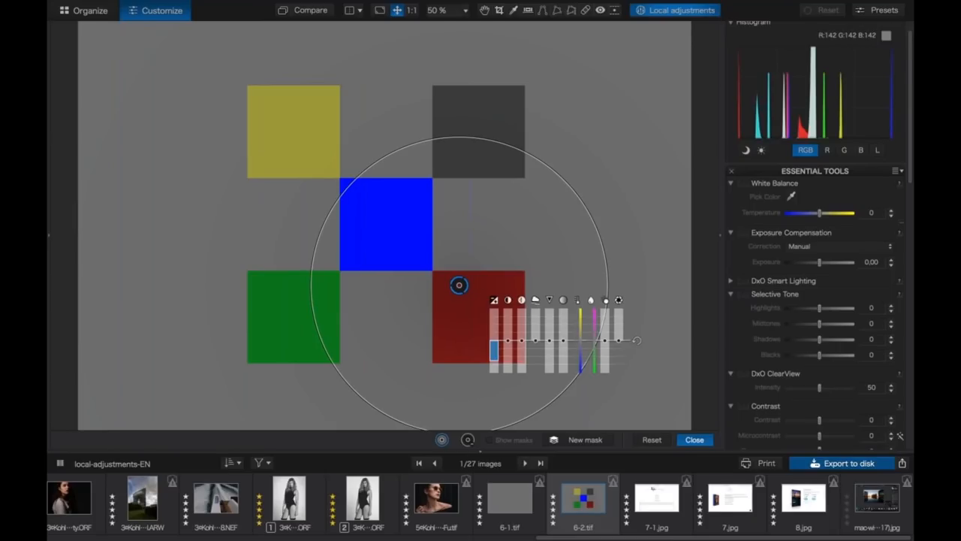
Shrink the red square's control point radius and add linked points on the yellow square, the dark grey square and the grey background beside green
left_click_drag(568, 184, 538, 213)
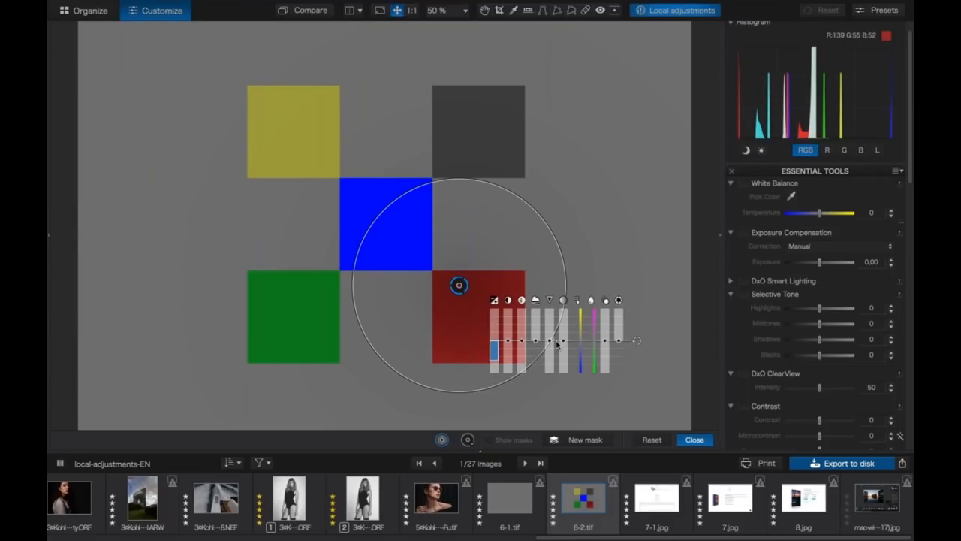
left_click(292, 129)
left_click(514, 119)
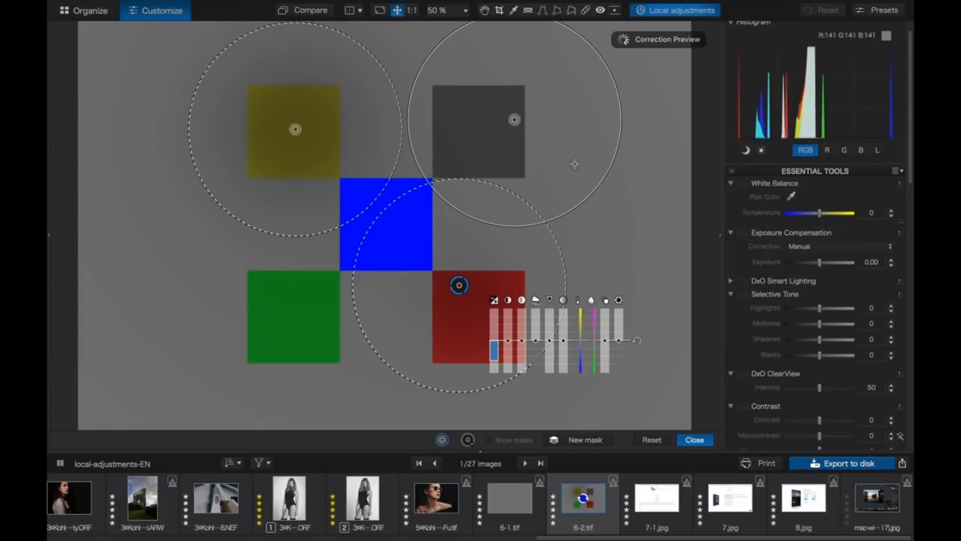
left_click(177, 279)
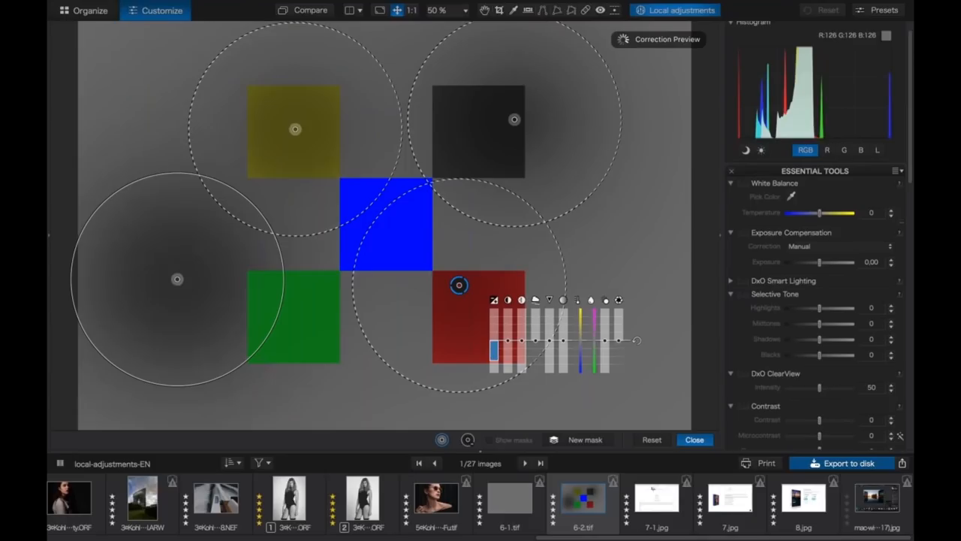
Raise the shared exposure of the linked control points to 2.88, and bring it back down to slightly below zero
mouse_move(493, 351)
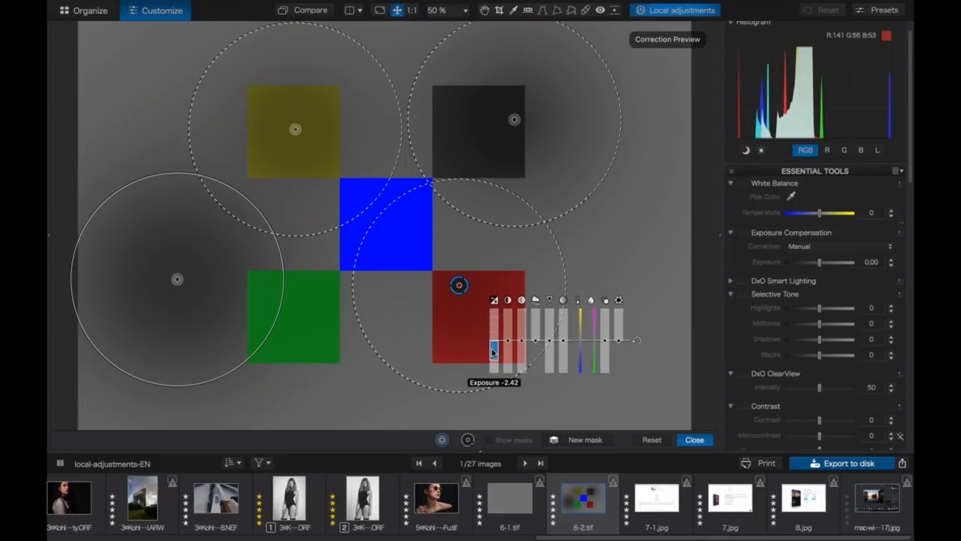
left_click_drag(493, 352, 494, 302)
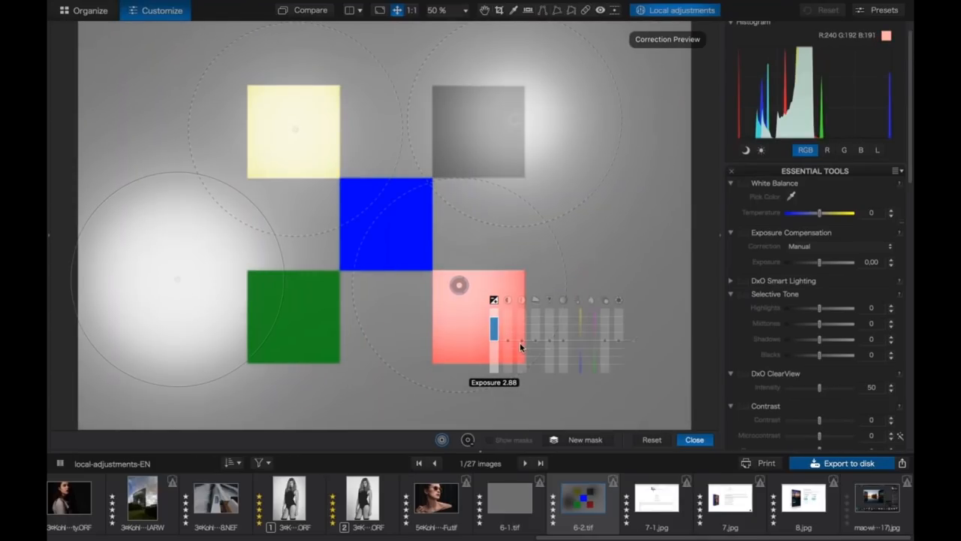
left_click_drag(493, 328, 495, 359)
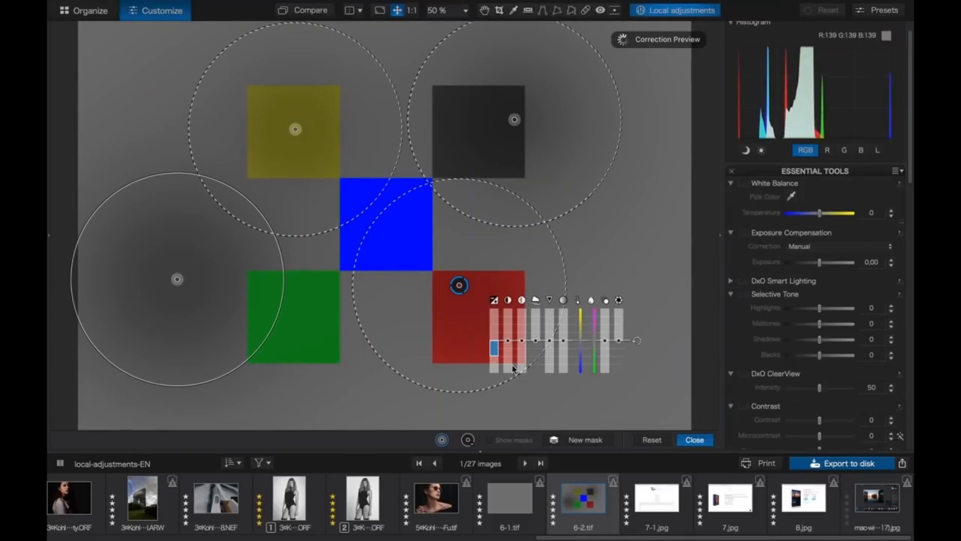
left_click_drag(494, 352, 494, 350)
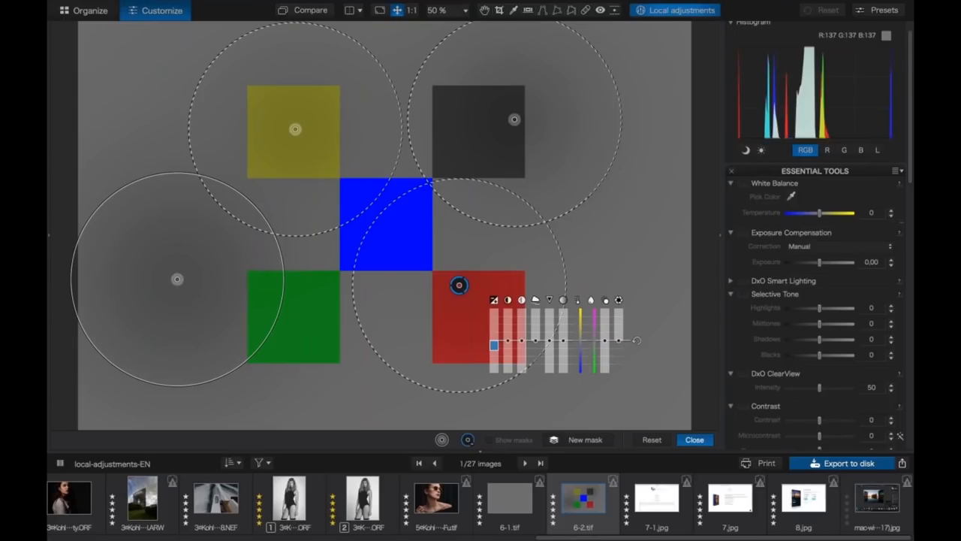
Place a smaller negative control point beside the dark grey square's right edge and another on the red square's left part
left_click(619, 178)
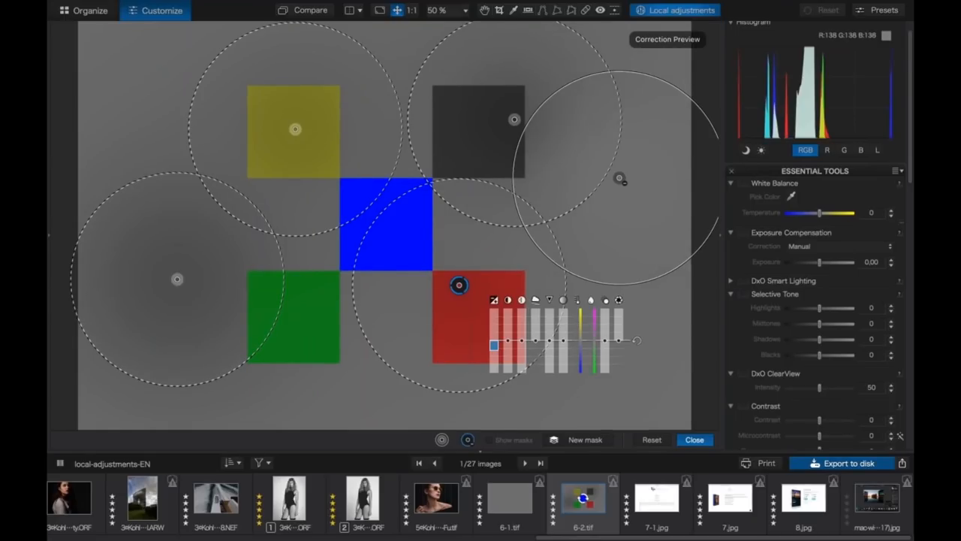
mouse_move(540, 127)
left_mouse_down()
mouse_move(572, 145)
mouse_move(543, 133)
left_mouse_up()
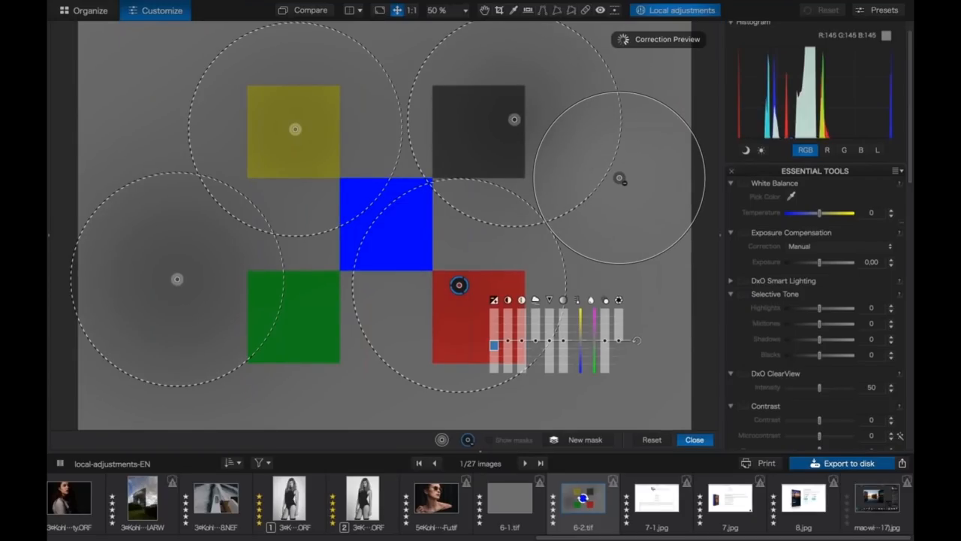
left_click_drag(620, 178, 538, 133)
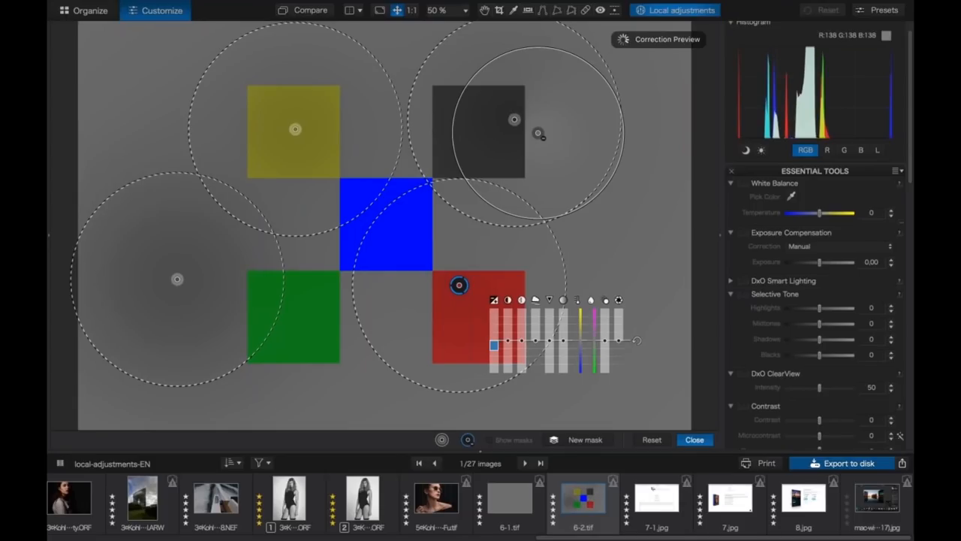
left_click(446, 307)
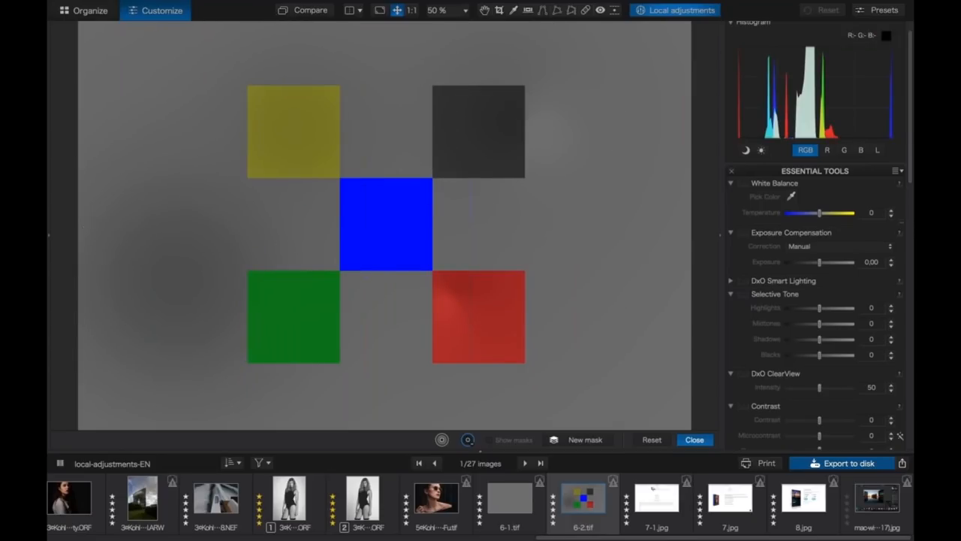
Reset the local adjustments and paint an Auto mask over the red square with its exposure lowered
left_click(651, 440)
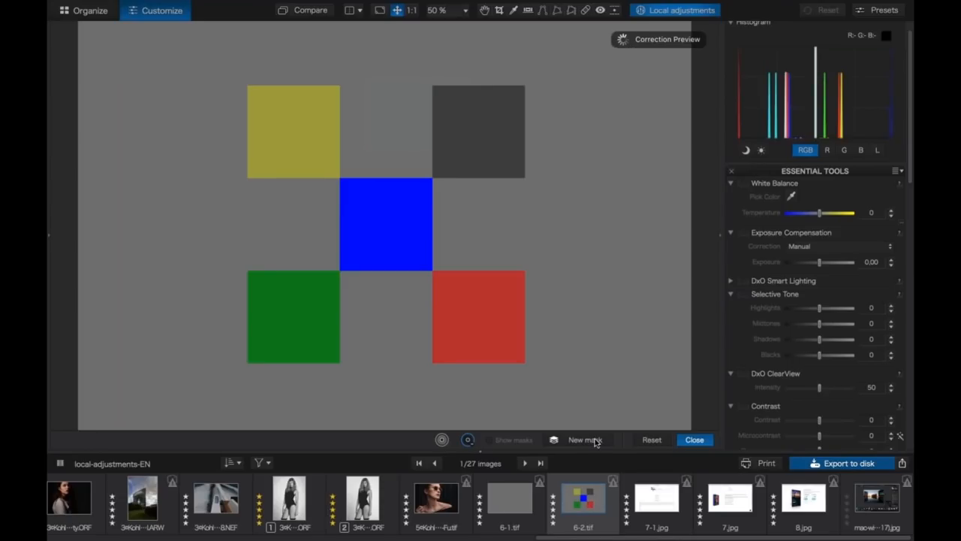
right_click(575, 292)
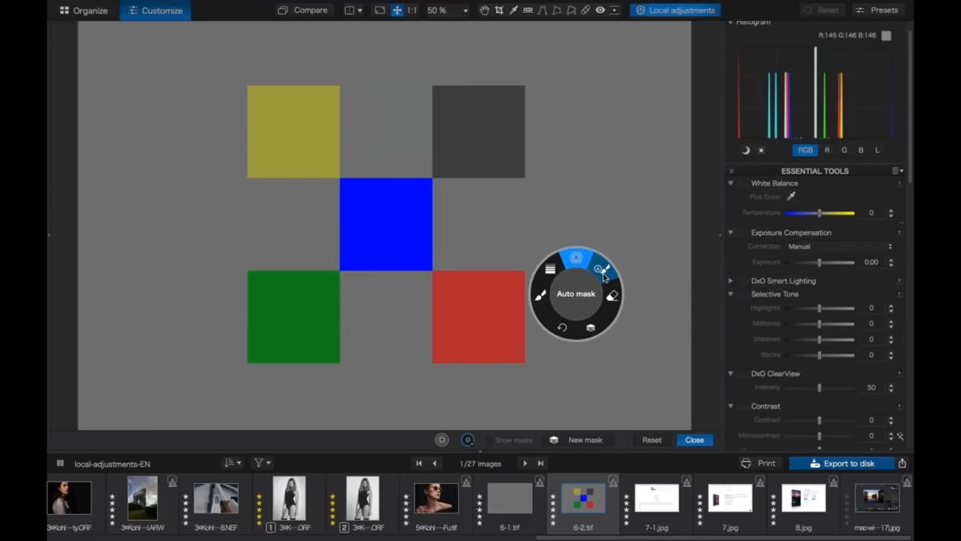
left_click(604, 277)
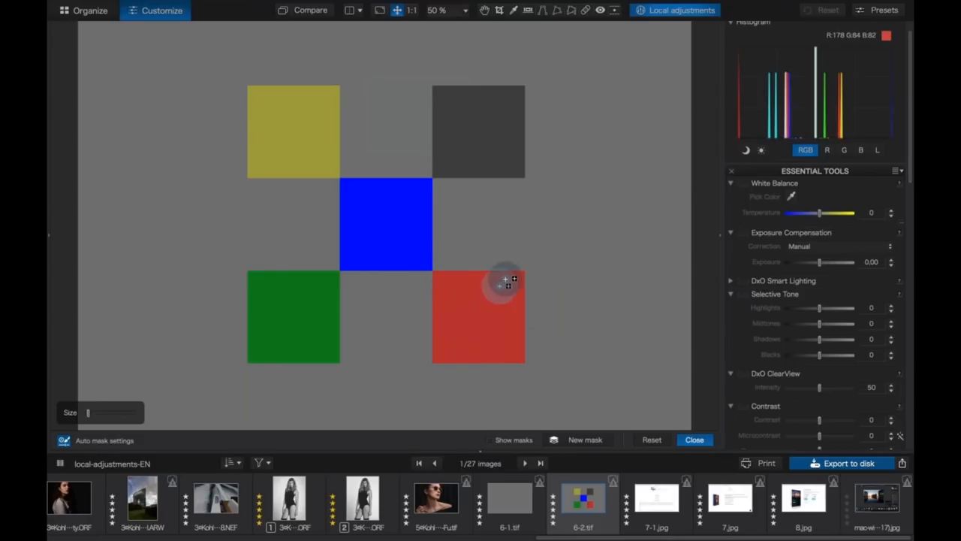
mouse_move(449, 288)
left_mouse_down()
mouse_move(453, 343)
mouse_move(446, 337)
mouse_move(469, 280)
mouse_move(515, 281)
mouse_move(509, 350)
mouse_move(479, 352)
mouse_move(493, 310)
mouse_move(498, 326)
mouse_move(481, 339)
mouse_move(483, 357)
left_mouse_up()
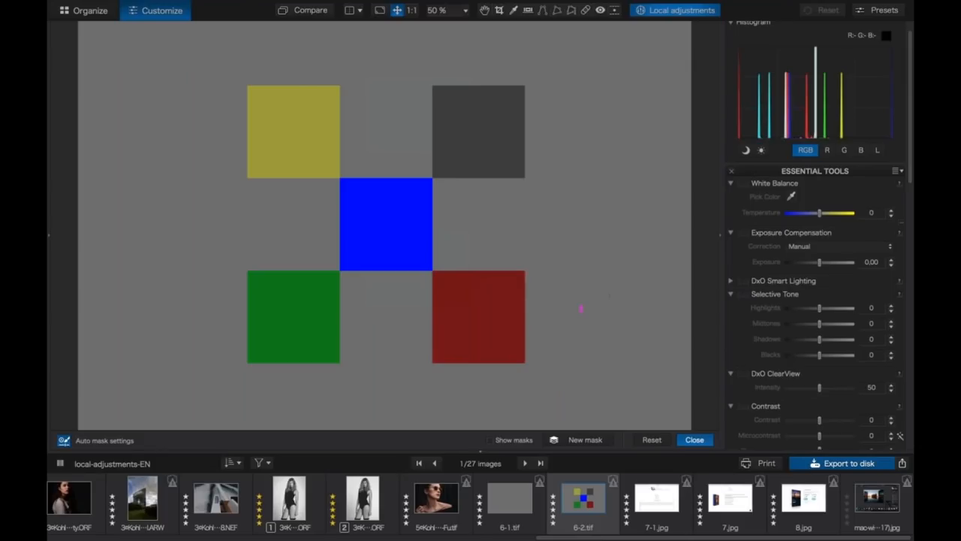
left_click(643, 427)
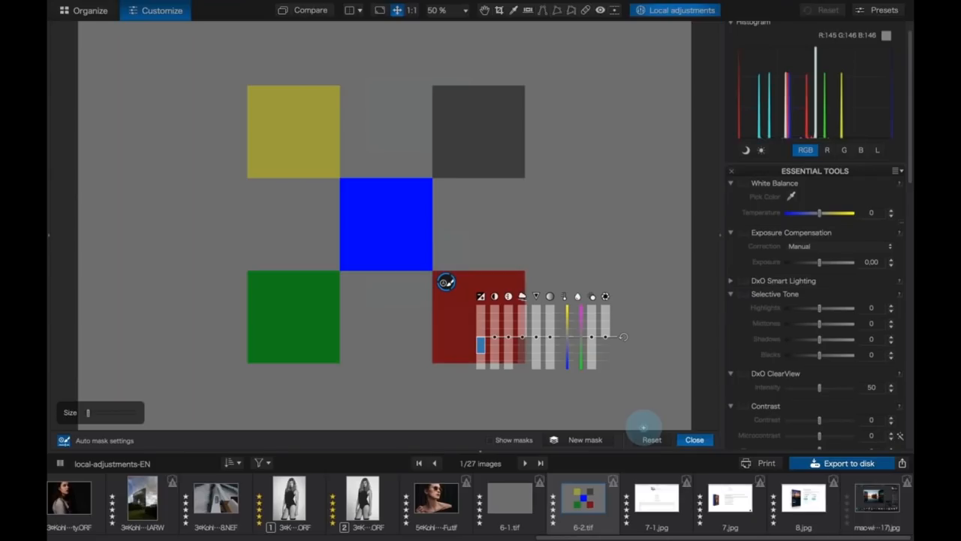
left_click(644, 428)
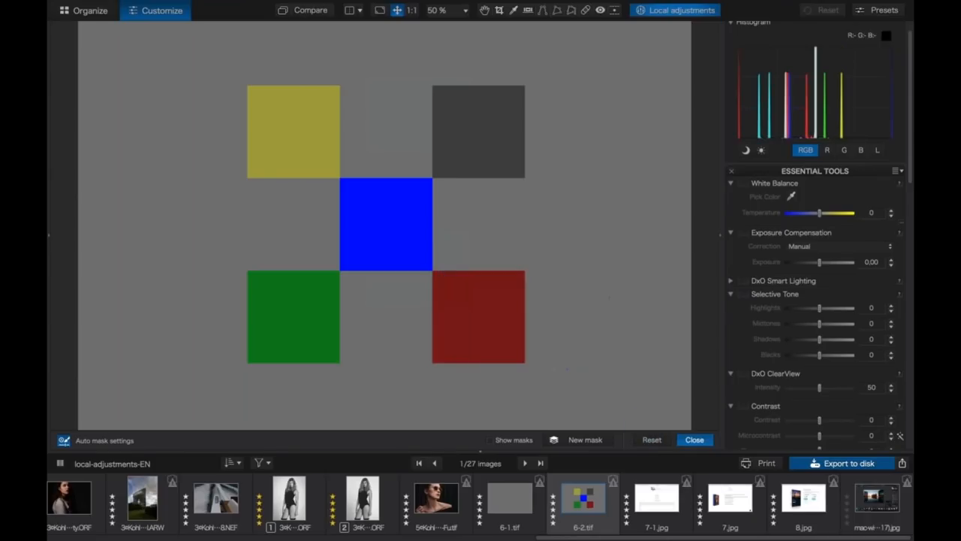
Open the NEF photo of the boat's stern and wake, and close the local adjustments mode
left_click_drag(646, 537, 460, 540)
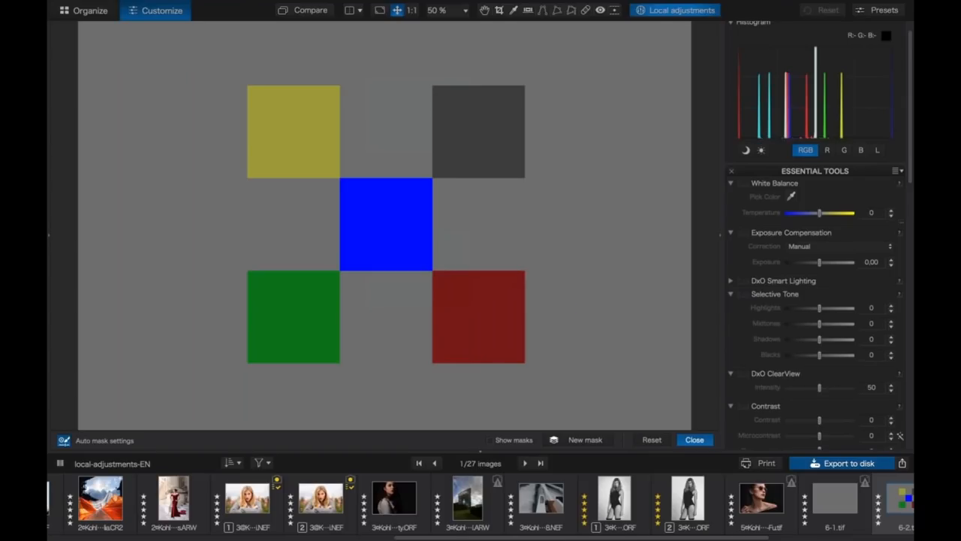
left_click(563, 511)
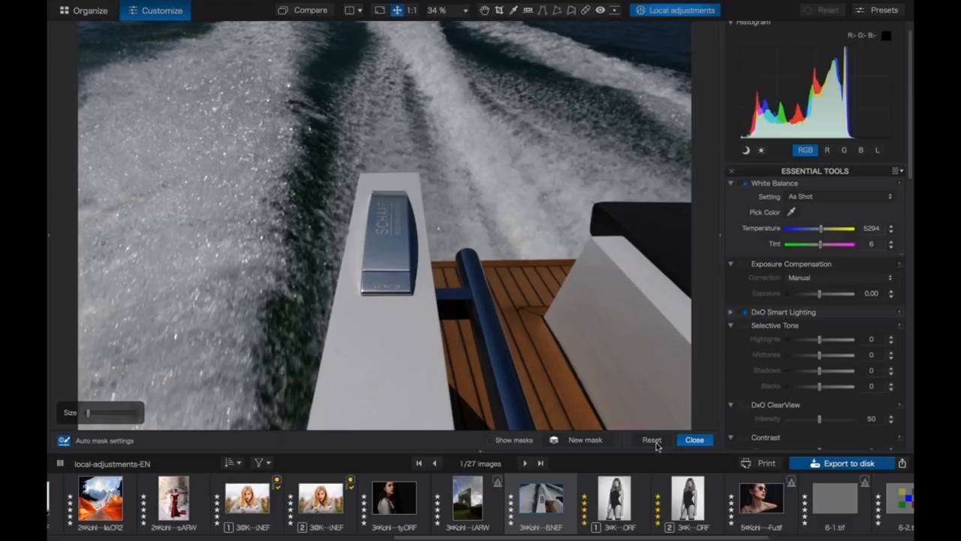
left_click(687, 442)
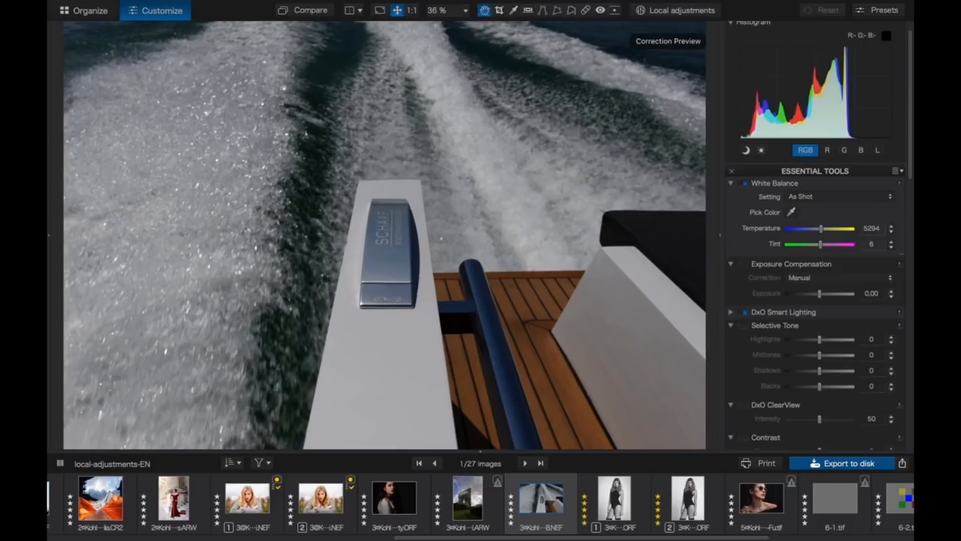
Compare the boat photo with its uncorrected version and turn off DxO Smart Lighting
left_click(310, 10)
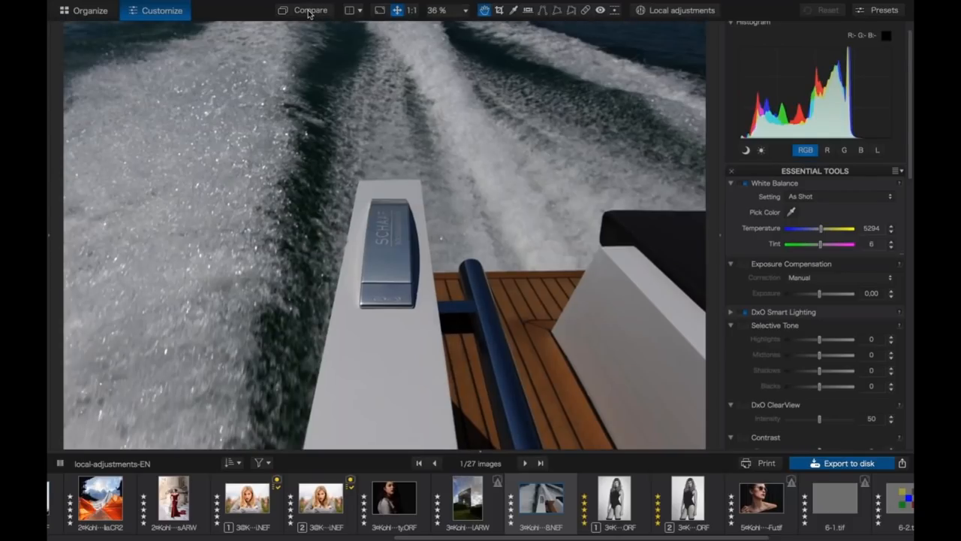
left_click(309, 10)
left_click(744, 312)
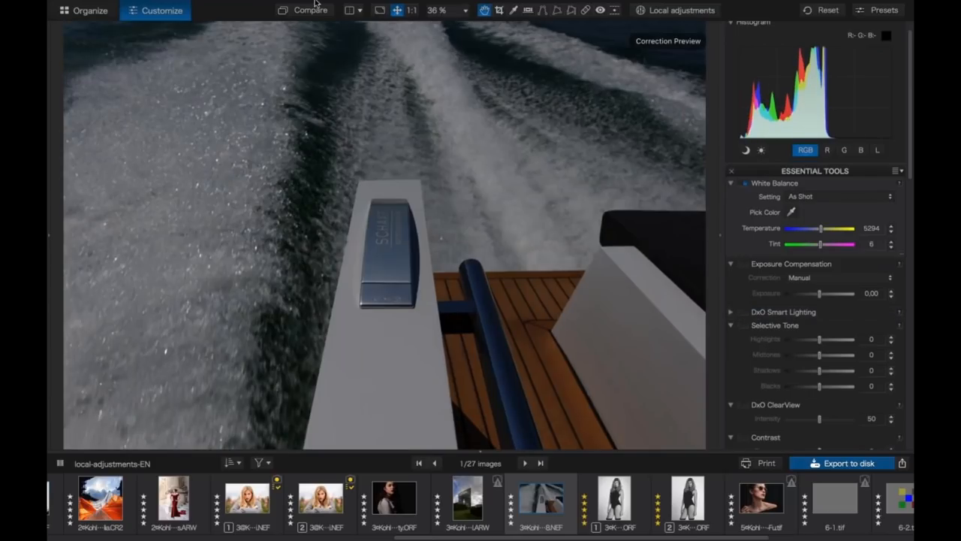
Compare the boat photo without Smart Lighting against its uncorrected version several times
left_click(310, 10)
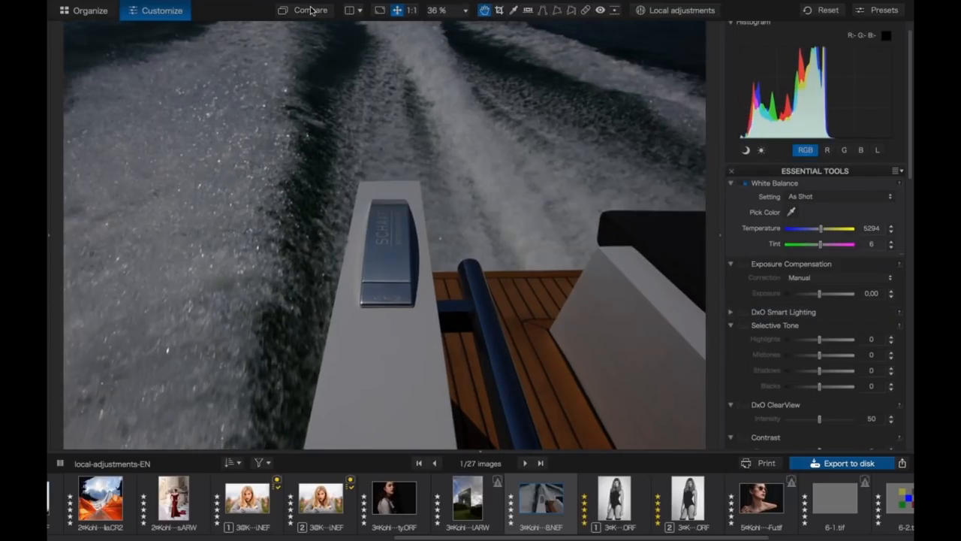
left_click(310, 10)
left_click(309, 11)
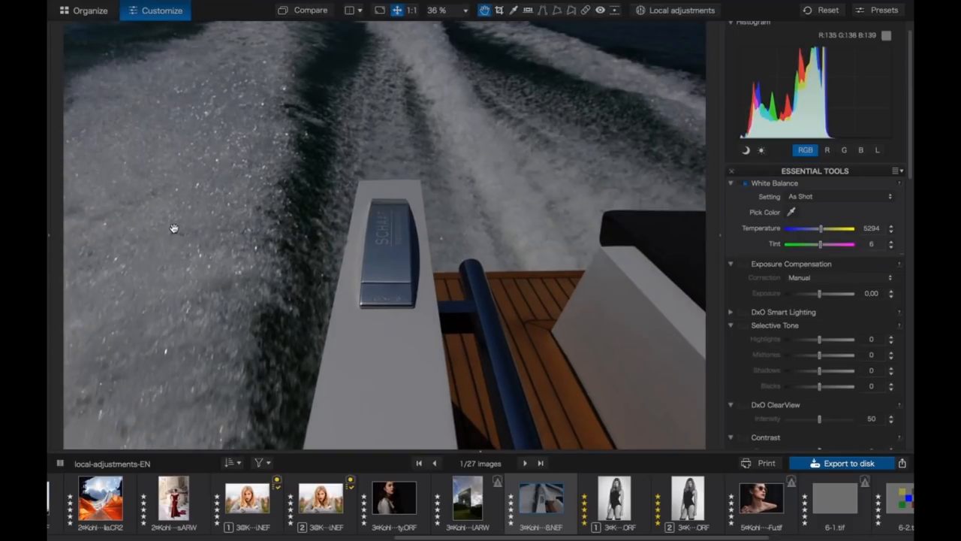
left_click(310, 10)
left_click(310, 9)
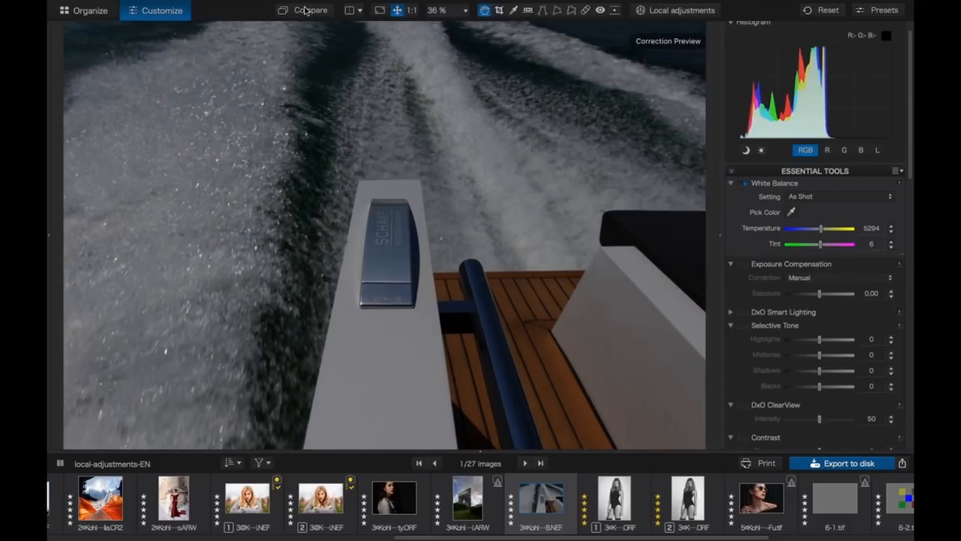
Reopen local adjustments and place a control point on the white post below the metal plate, enlarging its radius slightly
left_click(676, 12)
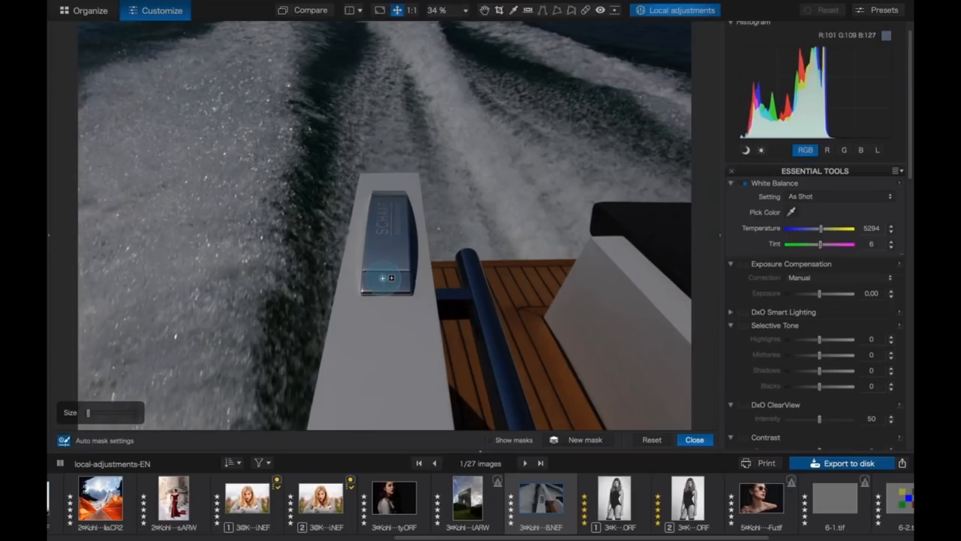
right_click(386, 342)
left_click(388, 308)
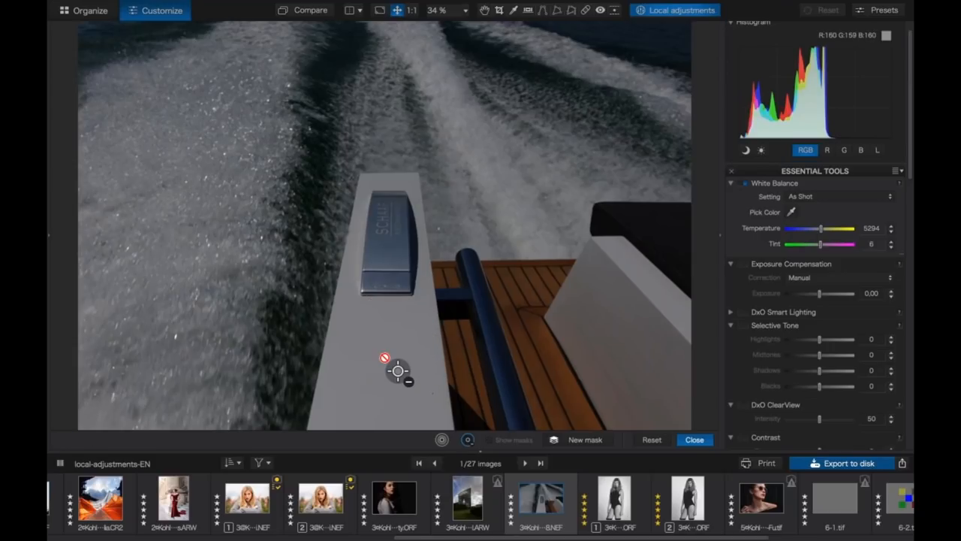
left_click(379, 358)
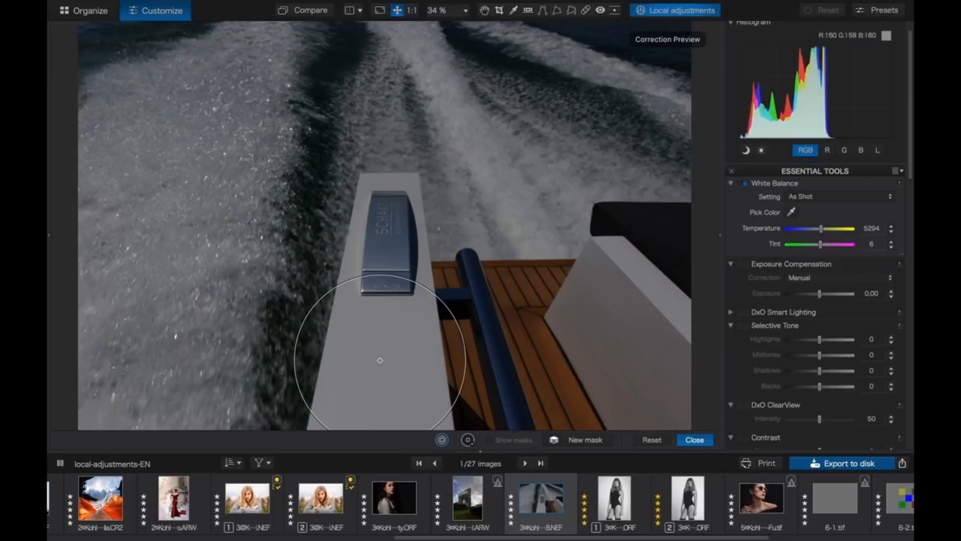
left_click_drag(431, 291, 443, 275)
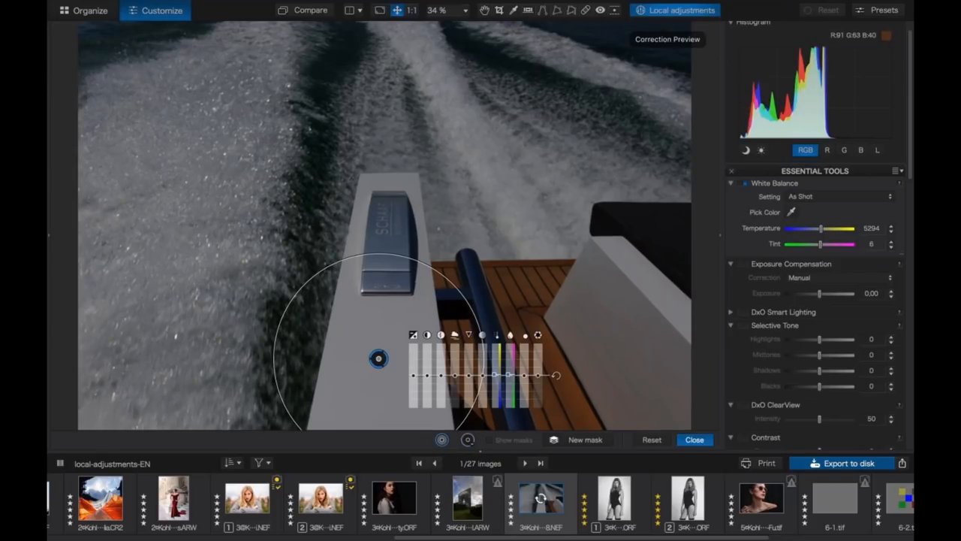
Raise the control point's exposure slightly and set its microcontrast below zero, moving the point a little lower on the post
left_click_drag(413, 375, 413, 369)
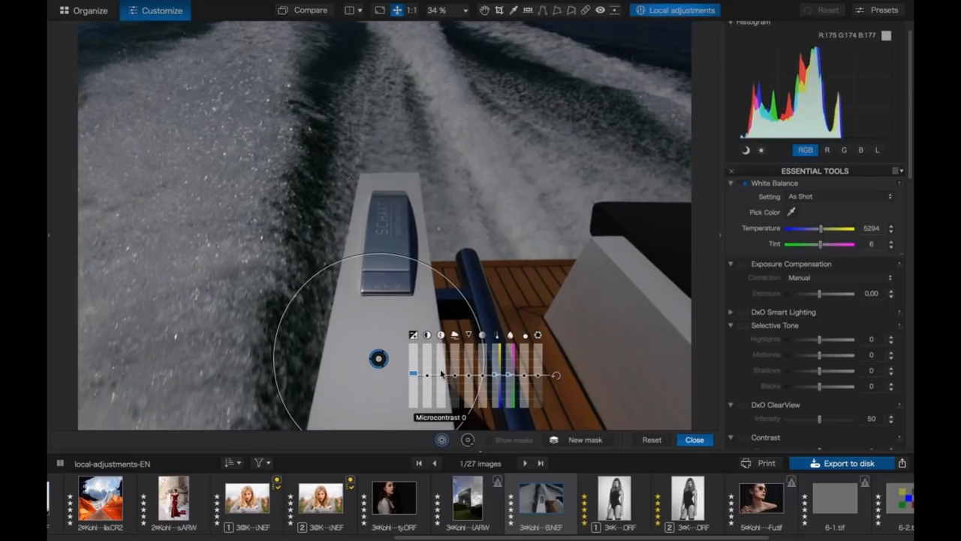
left_click_drag(442, 373, 440, 345)
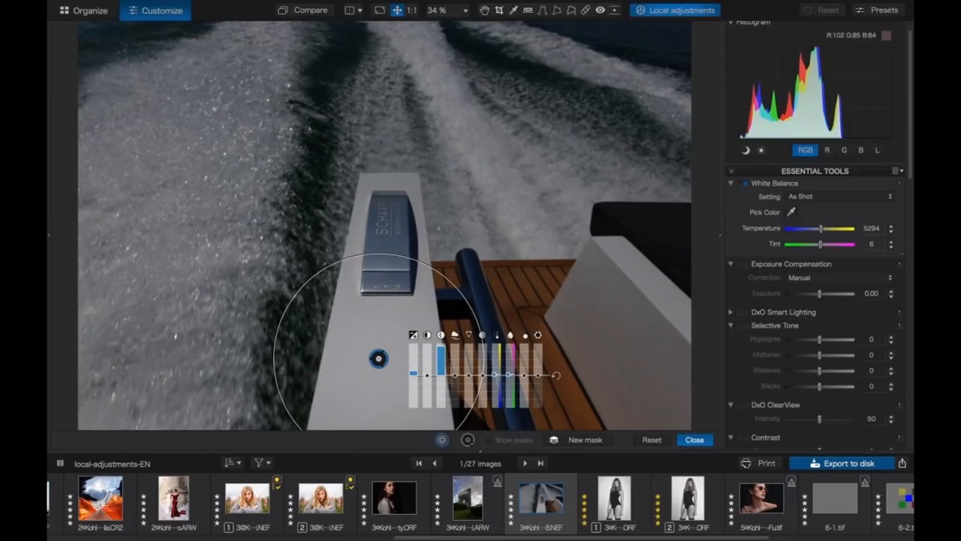
left_click_drag(442, 348, 380, 374)
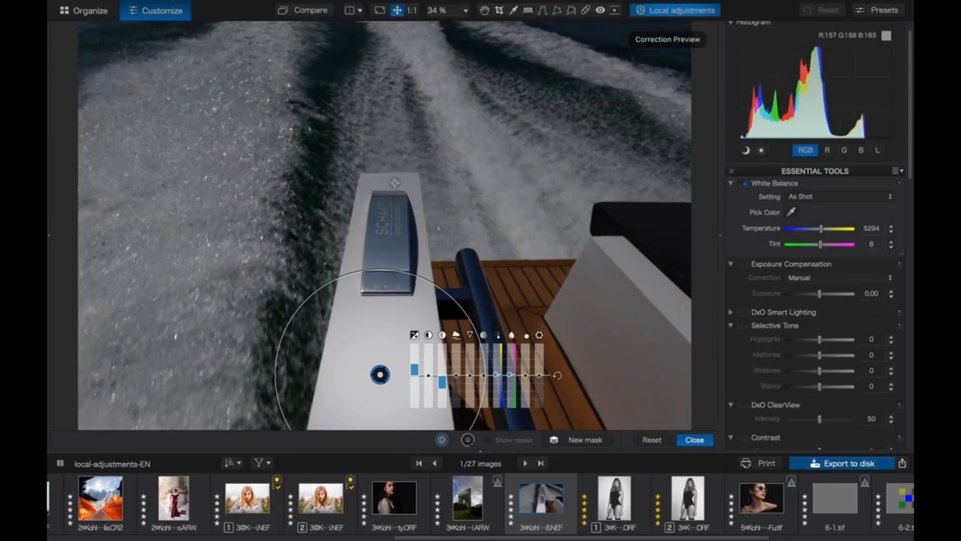
Add three linked control points on the white post around the metal plate: above it, on its left and on its right
left_click(395, 182)
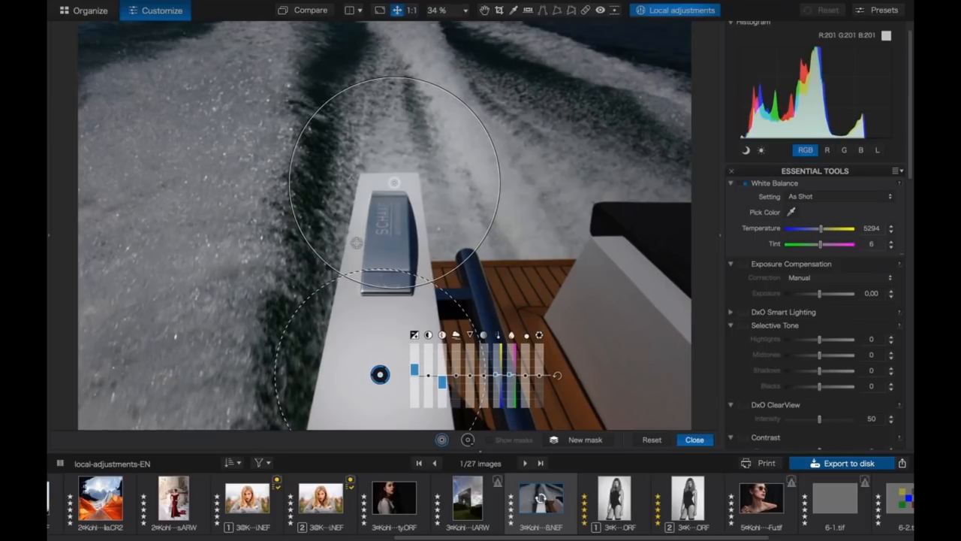
left_click(356, 242)
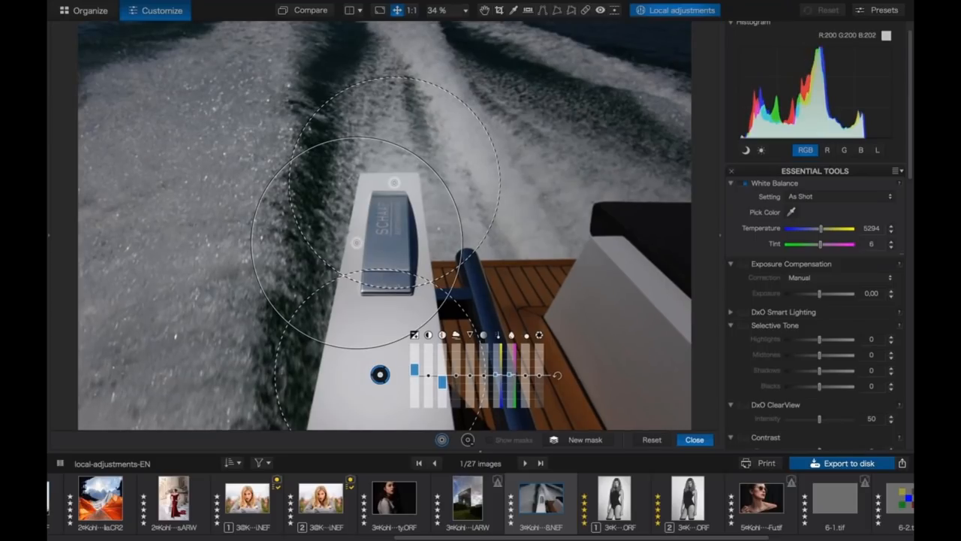
left_click(423, 258)
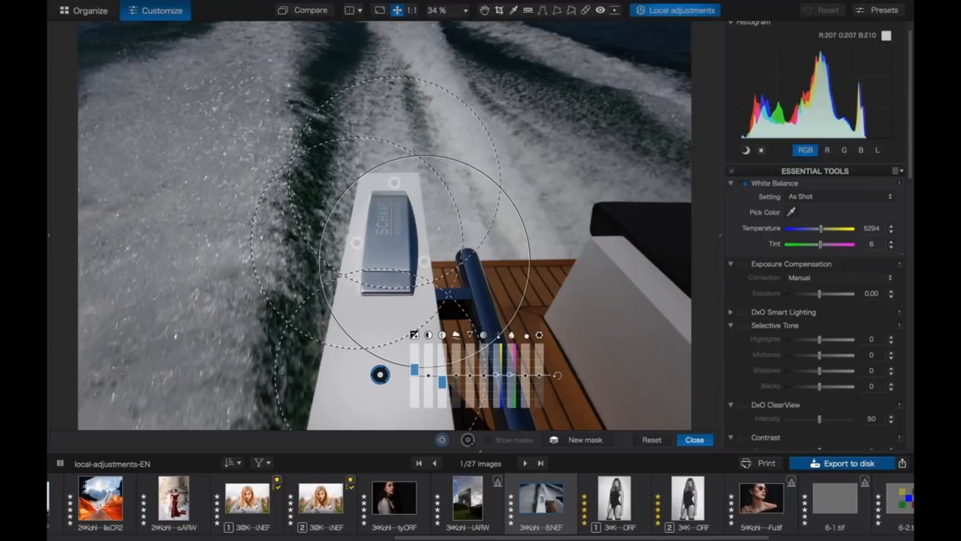
Lower the post mask's exposure slightly, then mask the white seat side with two linked control points, slightly raised exposure and reduced microcontrast
left_click_drag(415, 367, 414, 371)
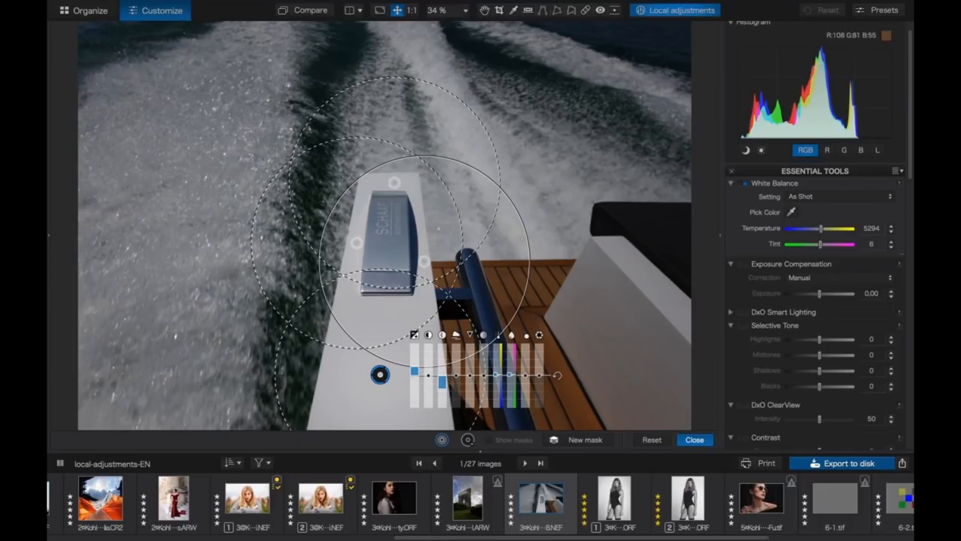
left_click(589, 440)
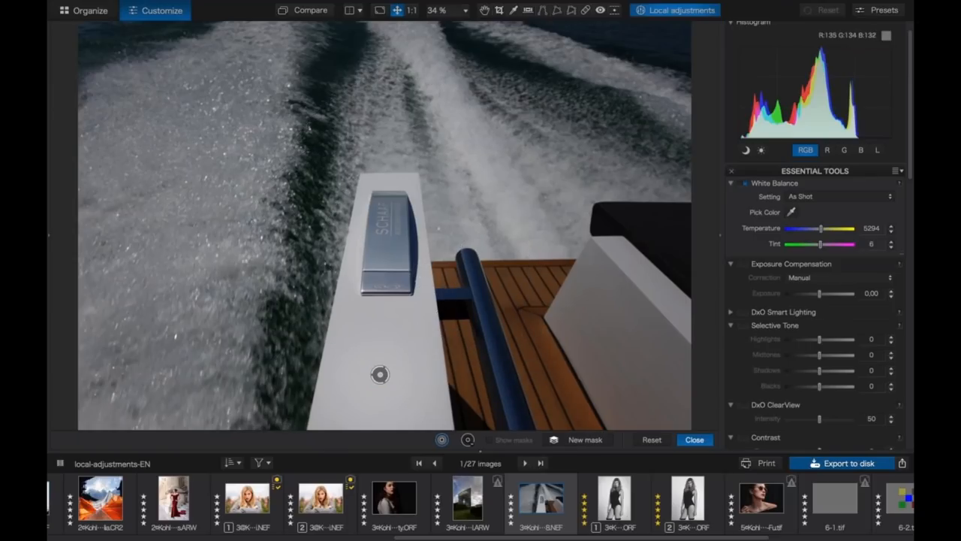
left_click(608, 301)
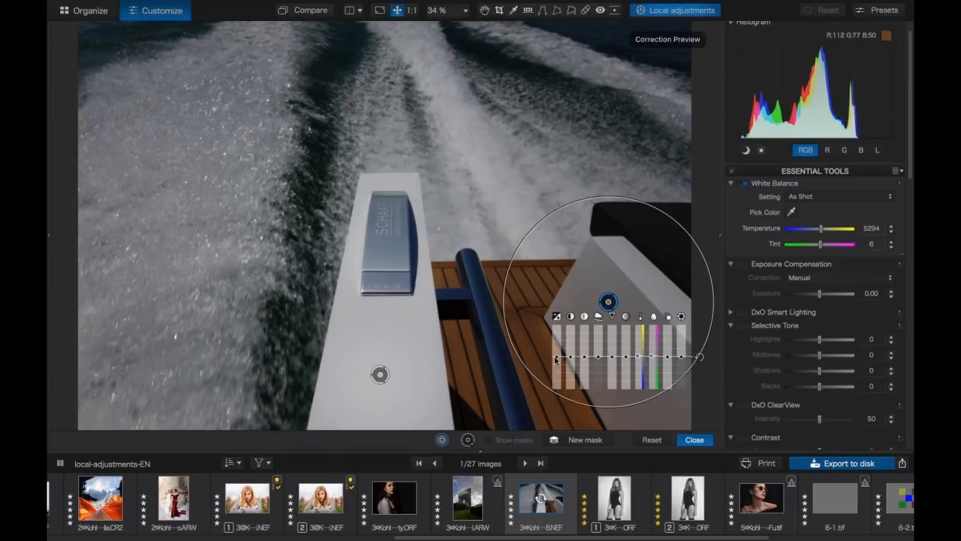
mouse_move(556, 359)
left_mouse_down()
mouse_move(584, 361)
mouse_move(547, 369)
left_mouse_up()
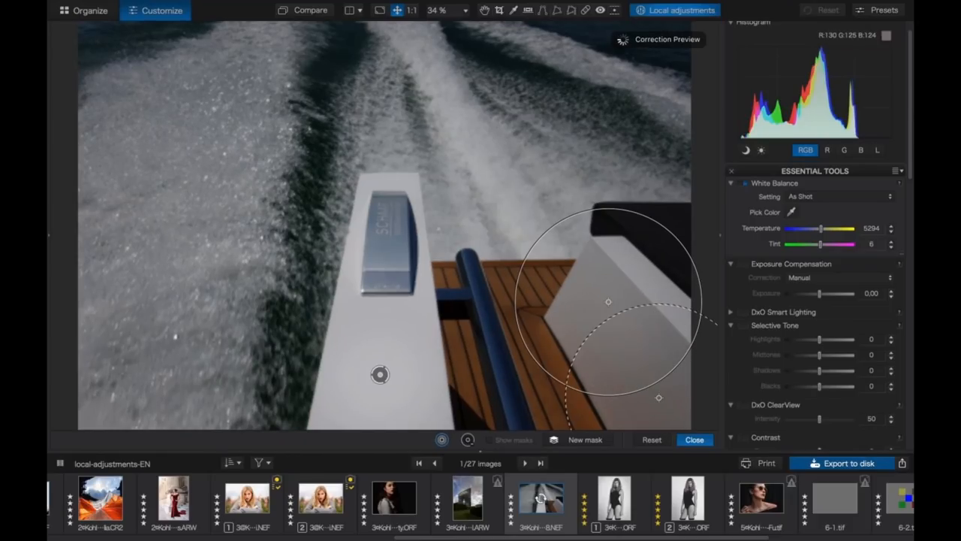
mouse_move(608, 301)
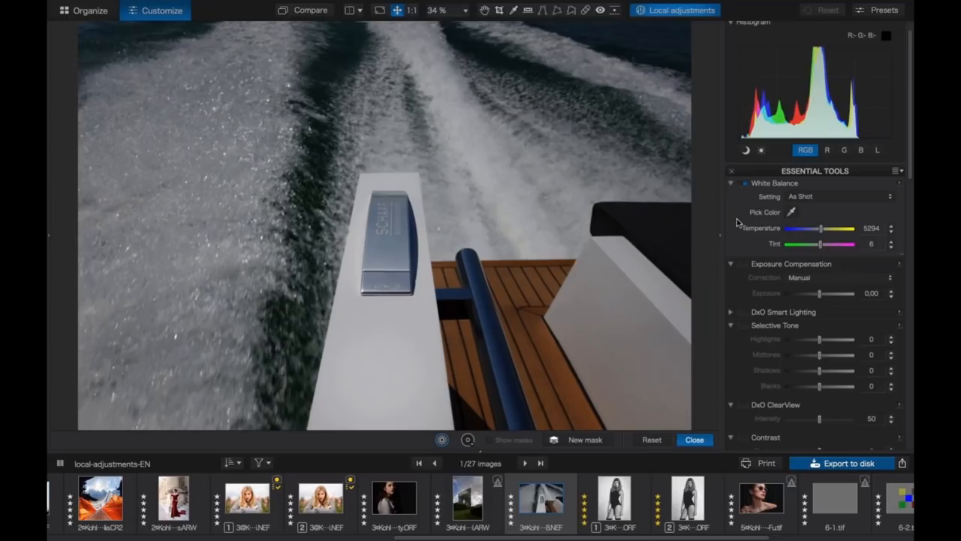
Compare the boat photo with and without its local adjustments several times
key("d")
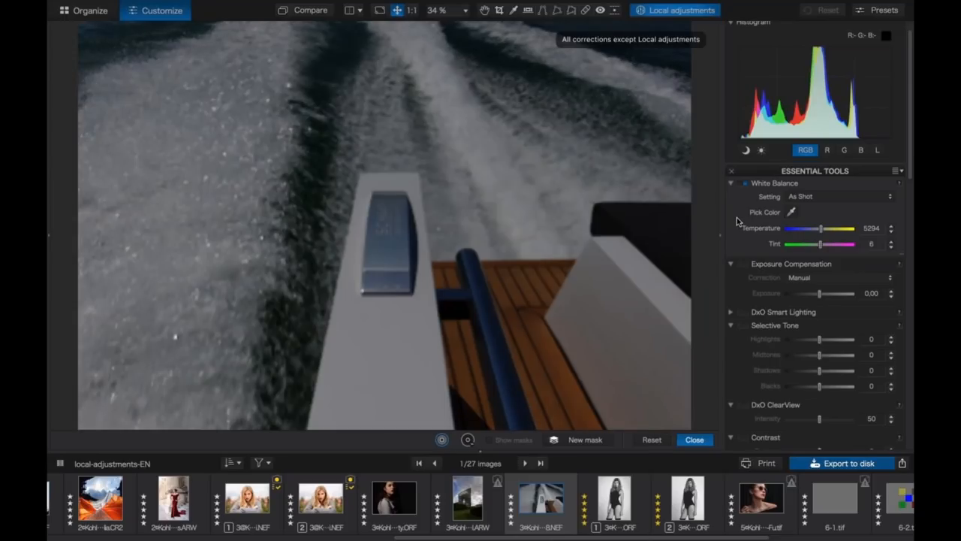
key("d")
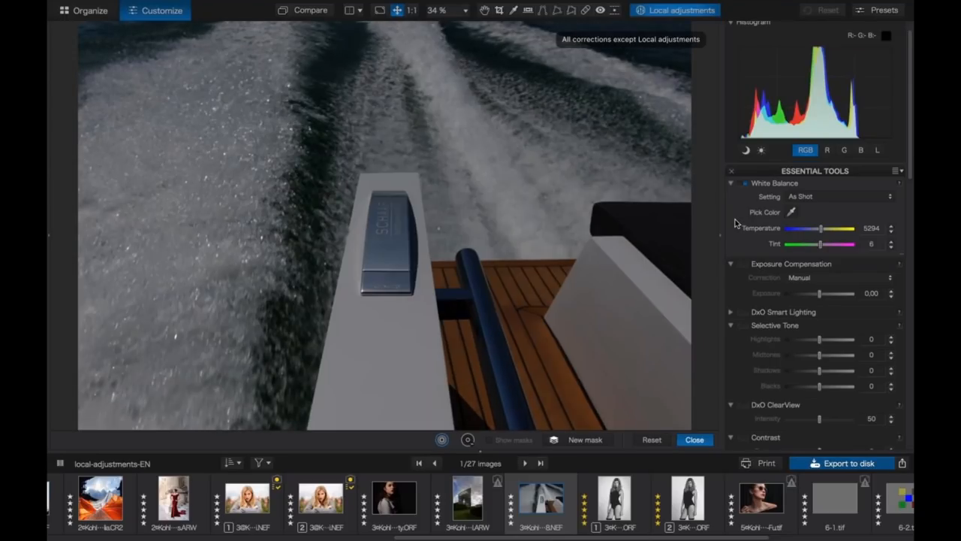
key("d")
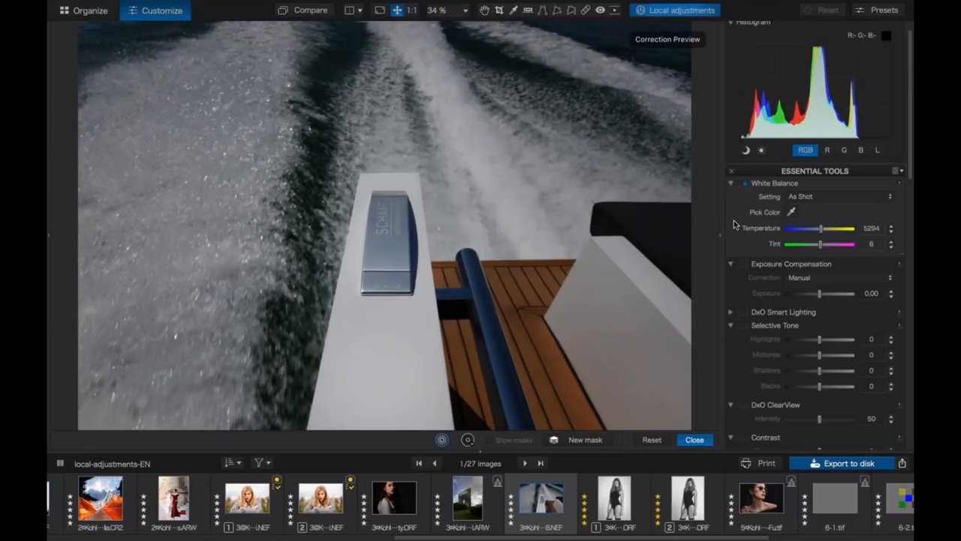
key("d")
key("d")
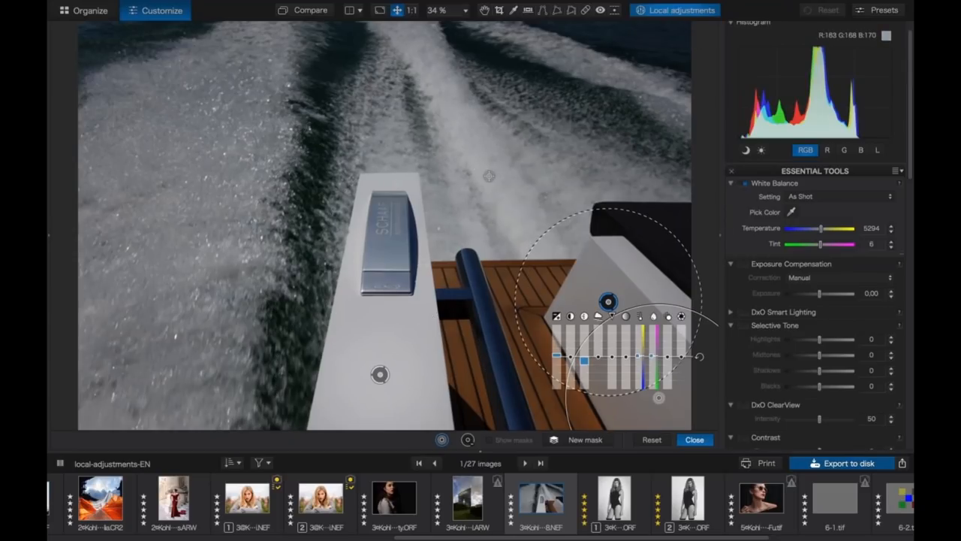
Reselect the white post's mask and add two negative control points with reduced radii on the wake beside the post
mouse_move(381, 377)
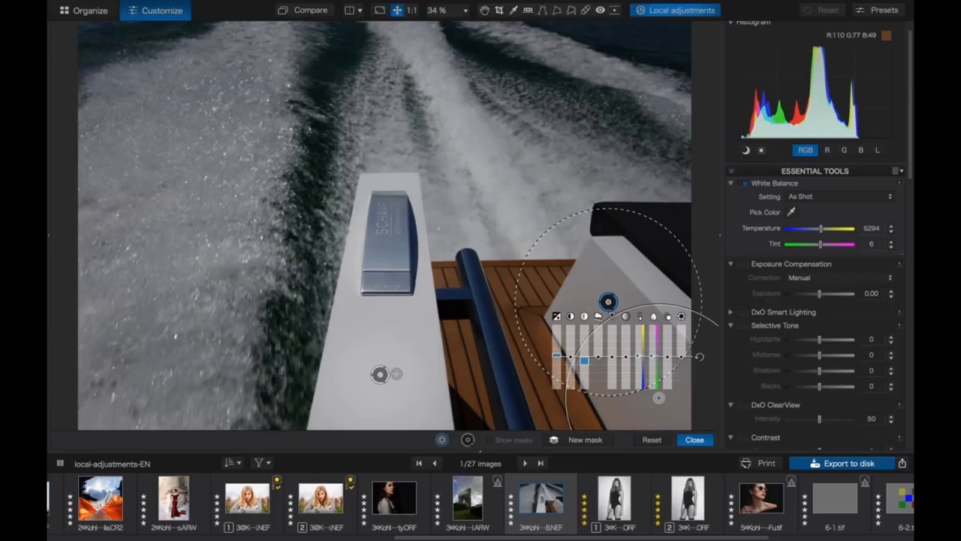
left_click(380, 374)
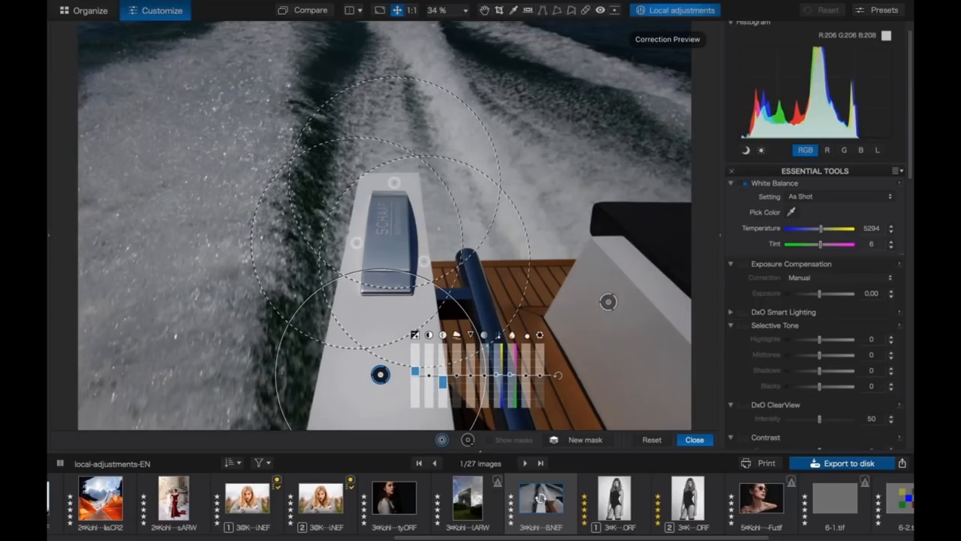
left_click(467, 440)
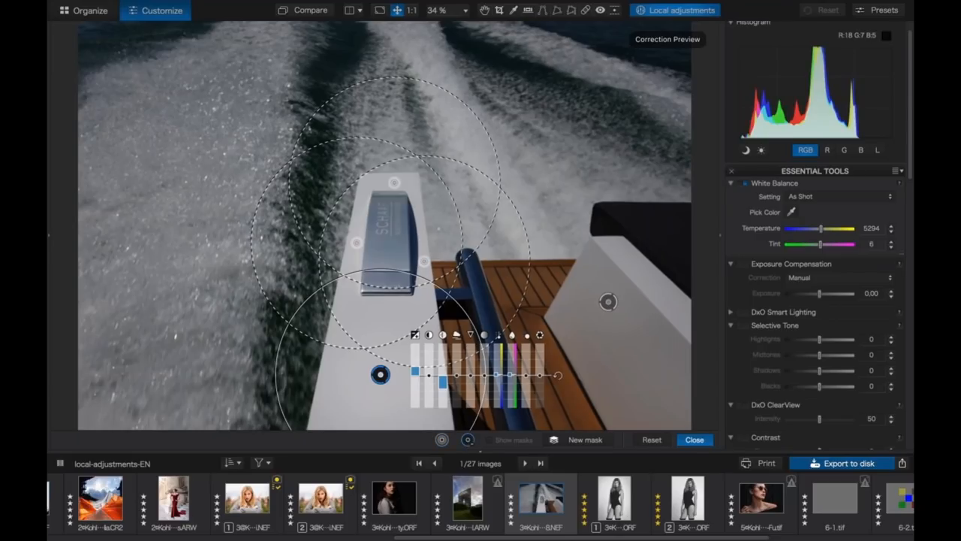
left_click(508, 218)
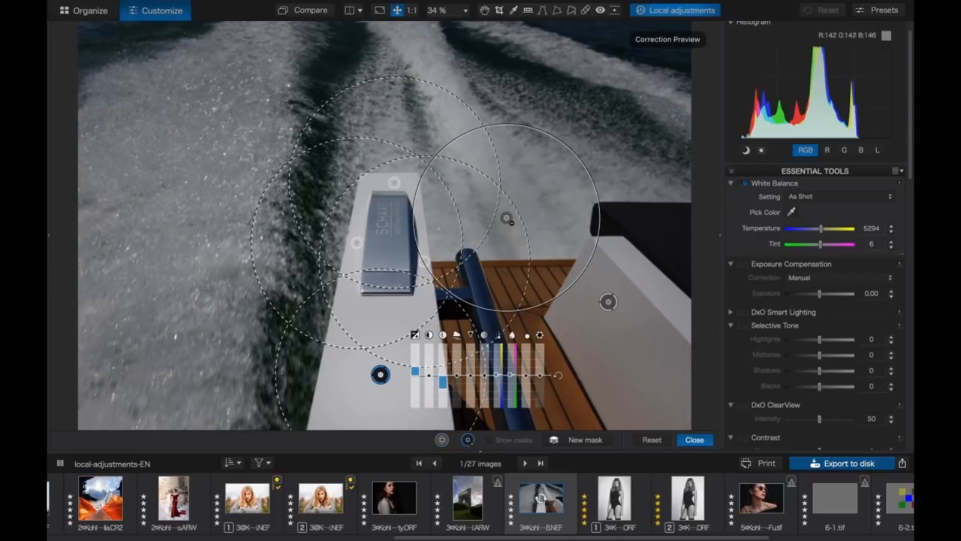
left_click(464, 127)
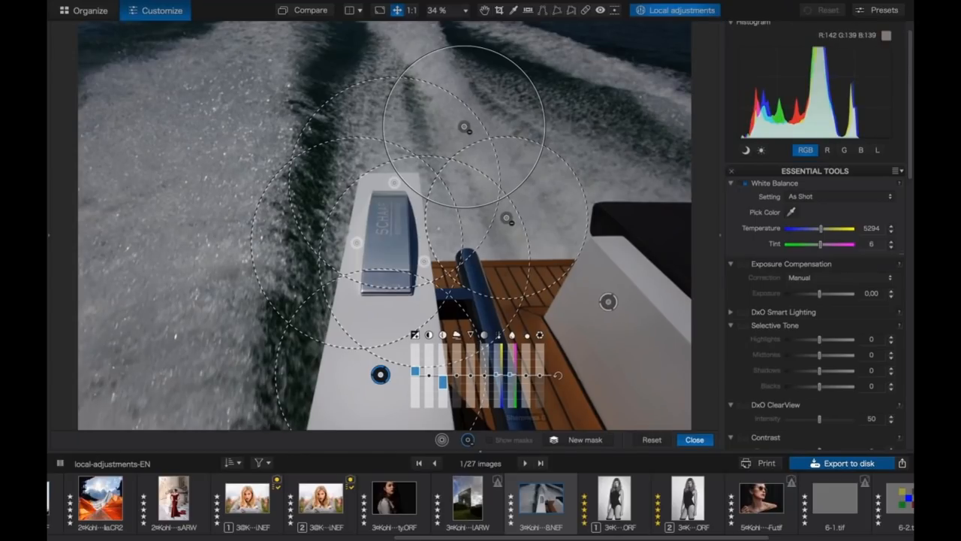
In a new mask, place a control point on the dark water, enlarge its radius, set exposure to 0.81 and raise microcontrast and ClearView slightly
left_click(593, 440)
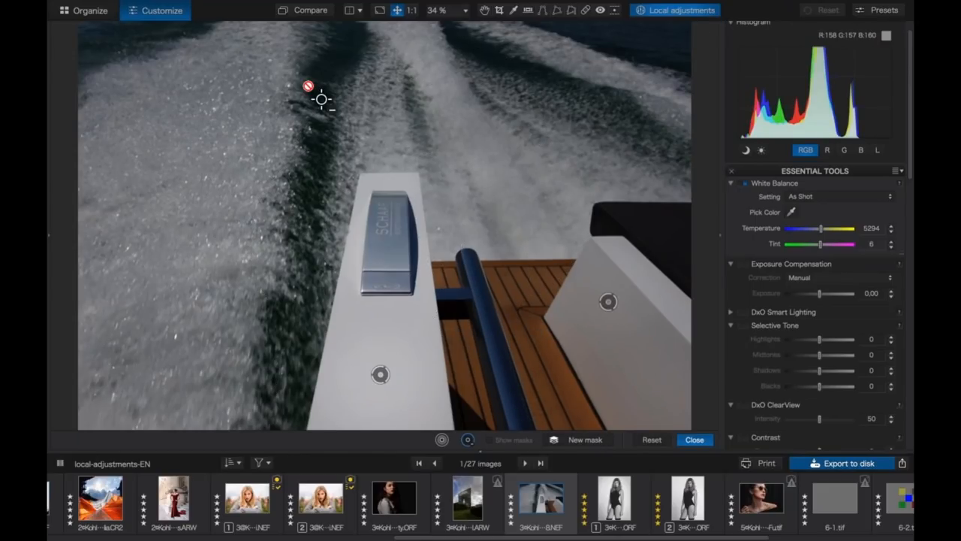
left_click(441, 438)
left_click(341, 54)
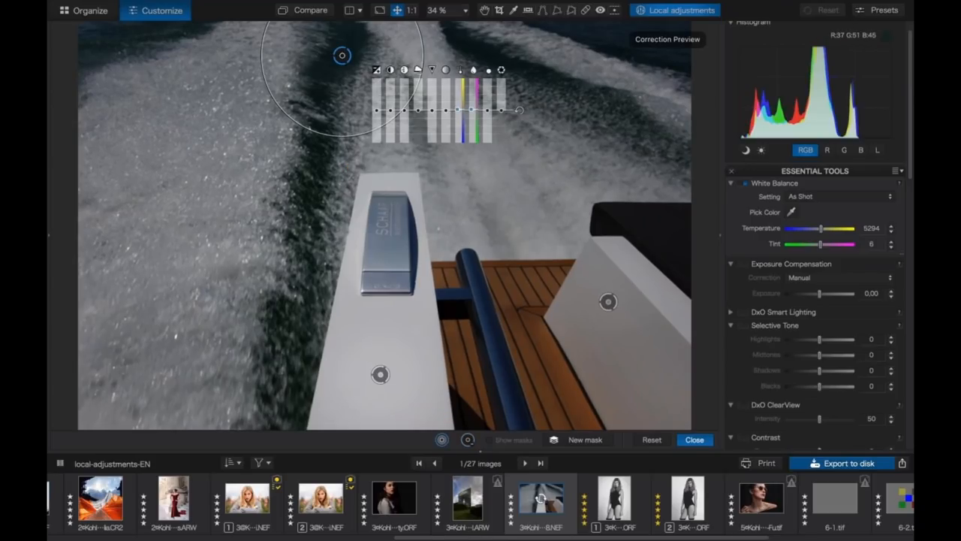
left_click_drag(341, 136, 342, 179)
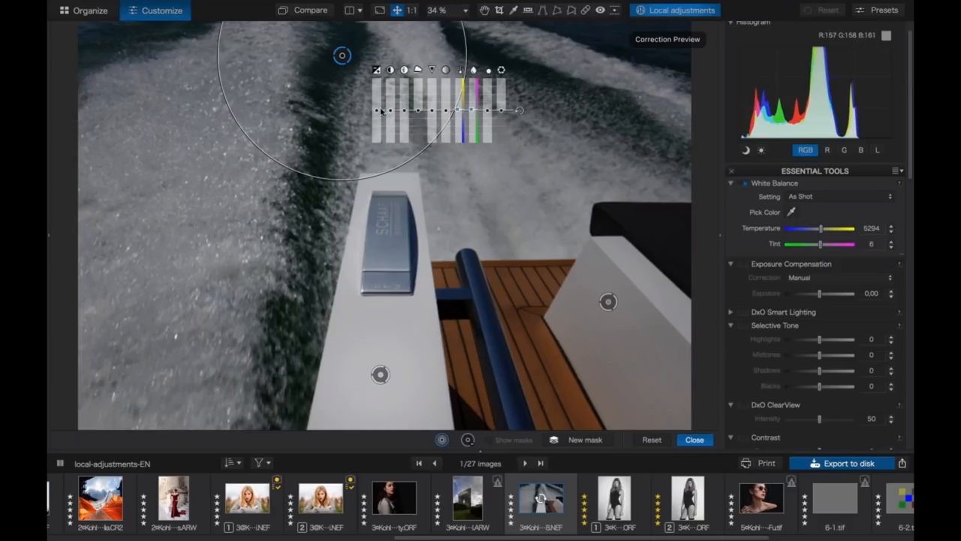
mouse_move(377, 108)
left_mouse_down()
mouse_move(419, 104)
mouse_move(383, 104)
left_mouse_up()
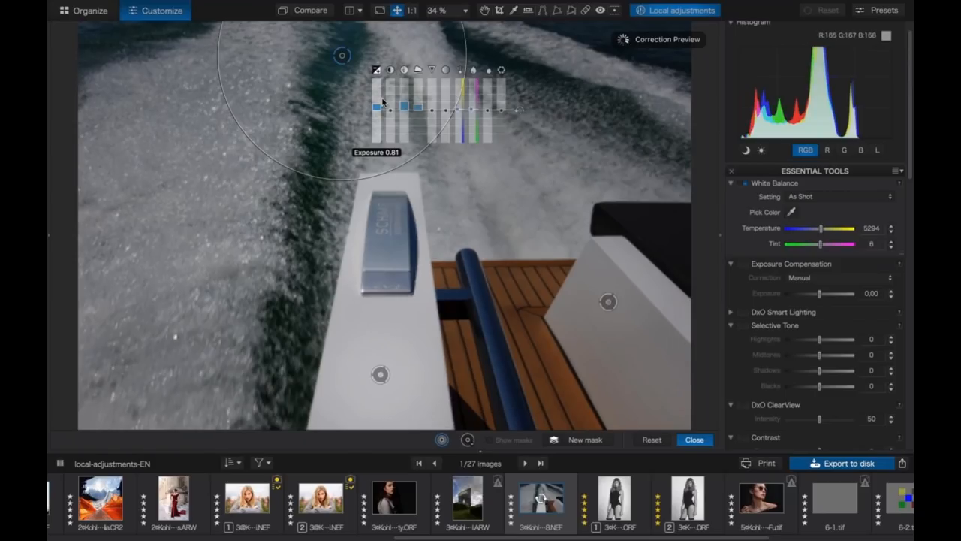
Add four linked control points on the dark water: two down the strip beside the post and one near each upper corner of the photo
left_click(310, 198)
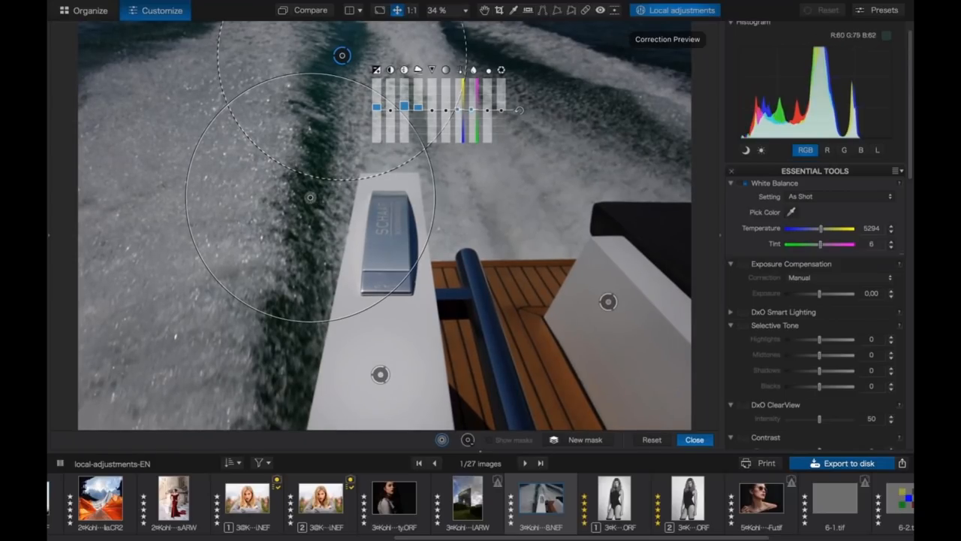
left_click(307, 358)
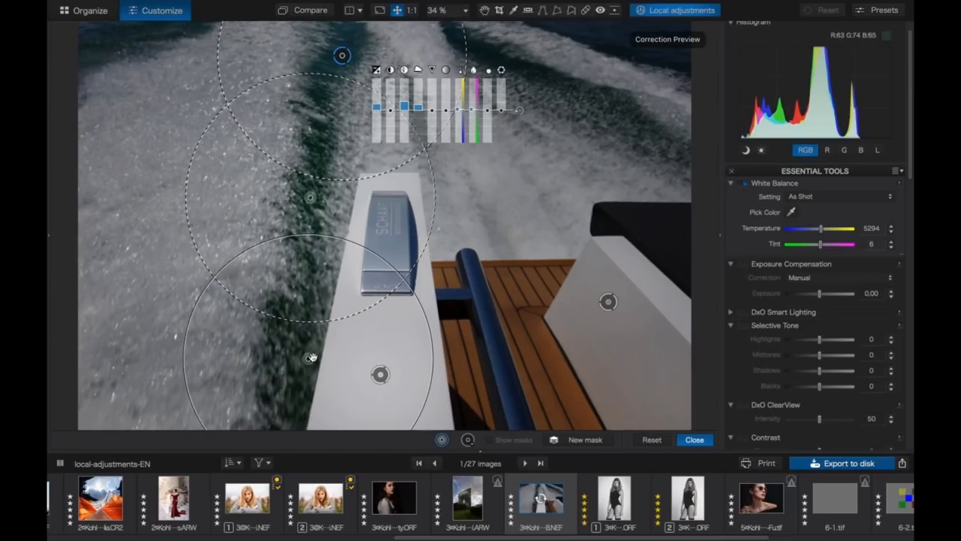
left_click(606, 39)
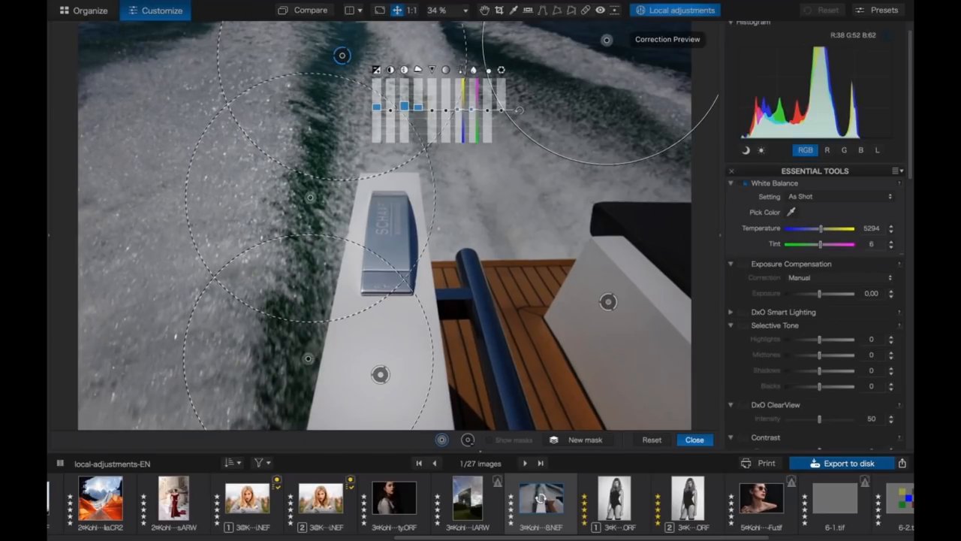
left_click(106, 44)
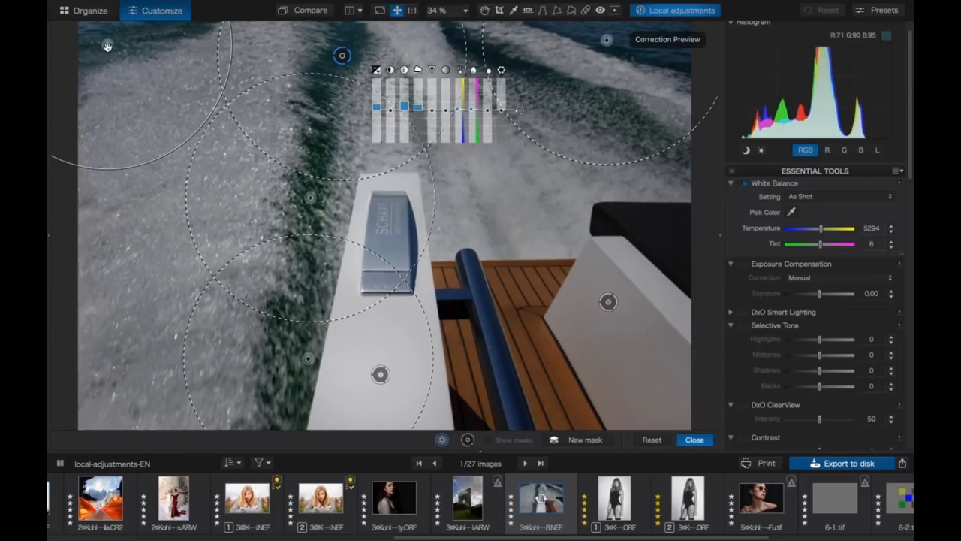
mouse_move(106, 44)
left_mouse_down()
mouse_move(132, 76)
mouse_move(98, 36)
left_mouse_up()
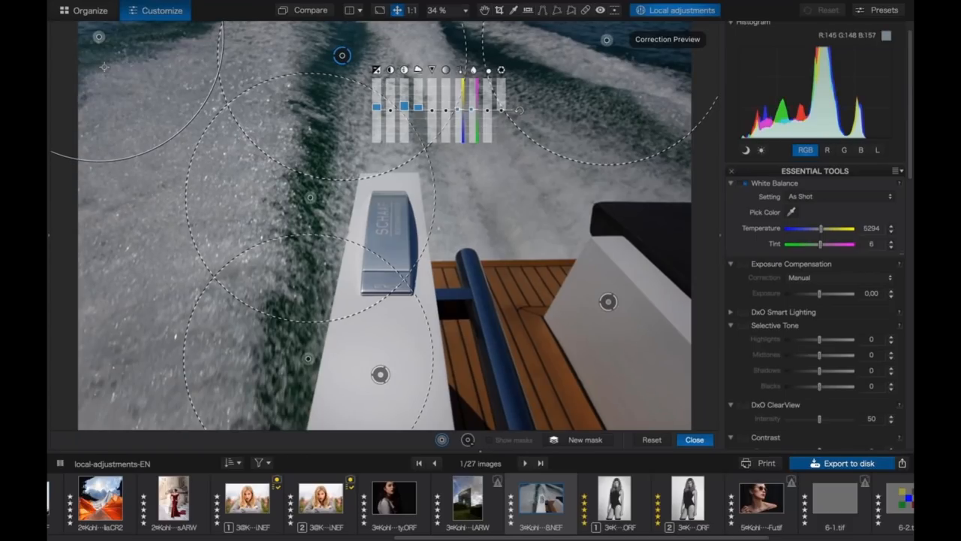
Create a new control point mask on the white foam with slightly raised exposure and microcontrast, and add linked points across the remaining foam
left_click(584, 440)
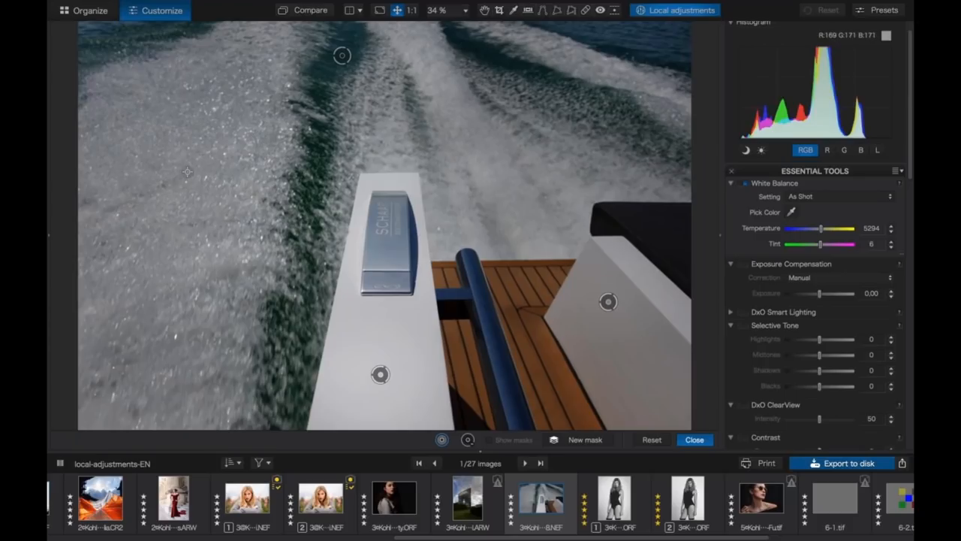
left_click(187, 171)
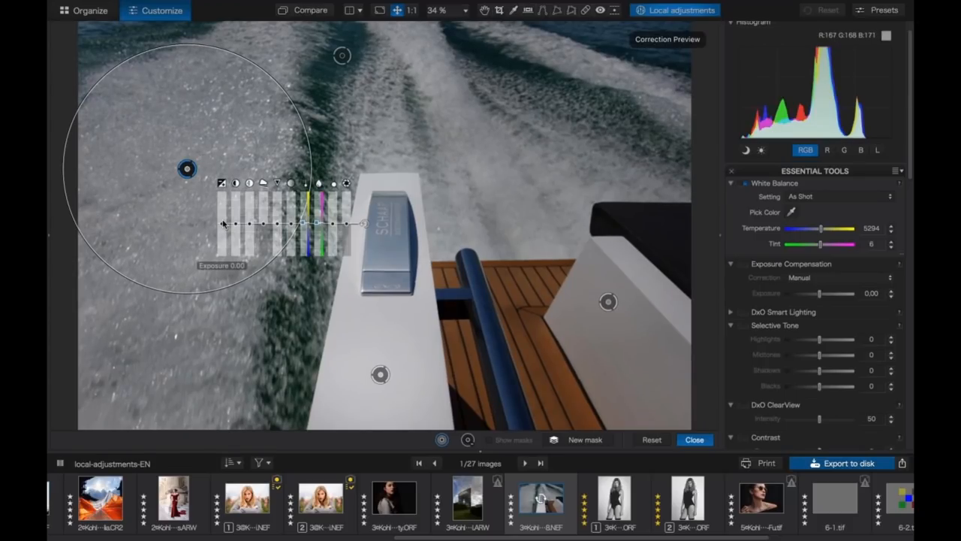
left_click(222, 223)
left_click_drag(250, 223, 221, 220)
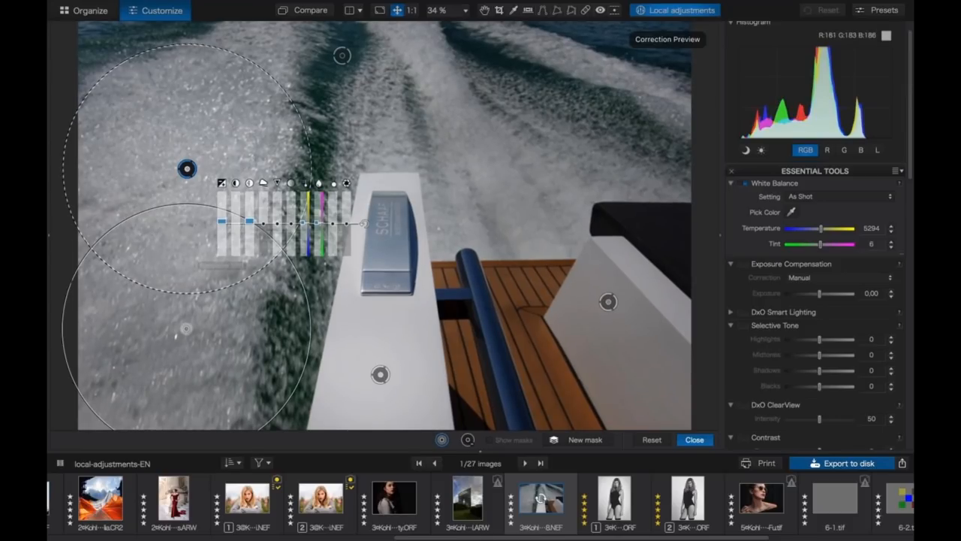
left_click(678, 100)
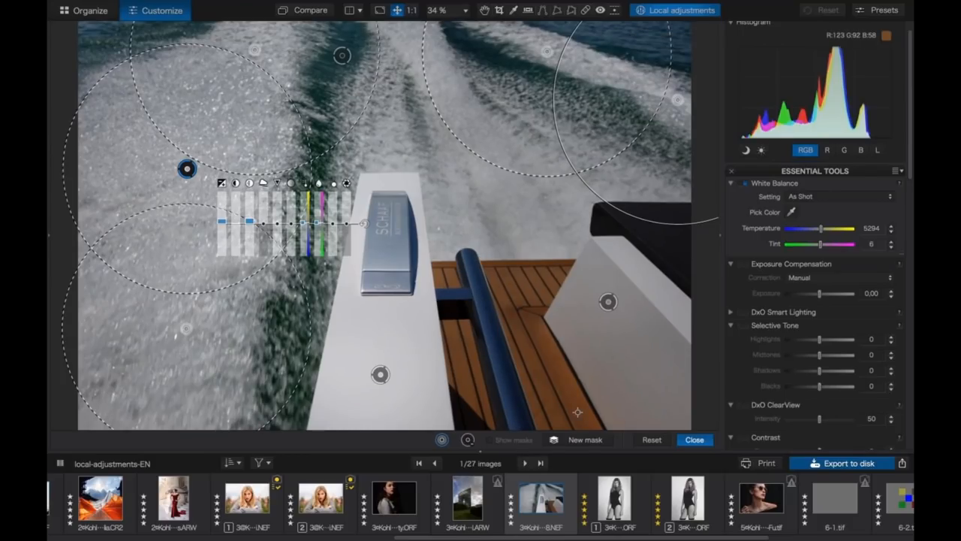
key("Escape")
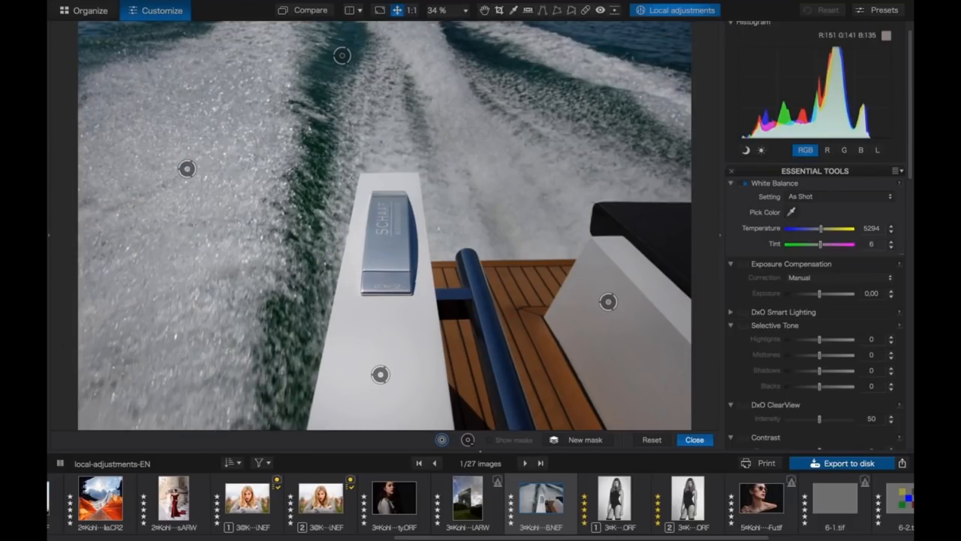
Create a new mask with three small-radius linked control points along the blue rail and raise its exposure slightly
left_click(475, 274)
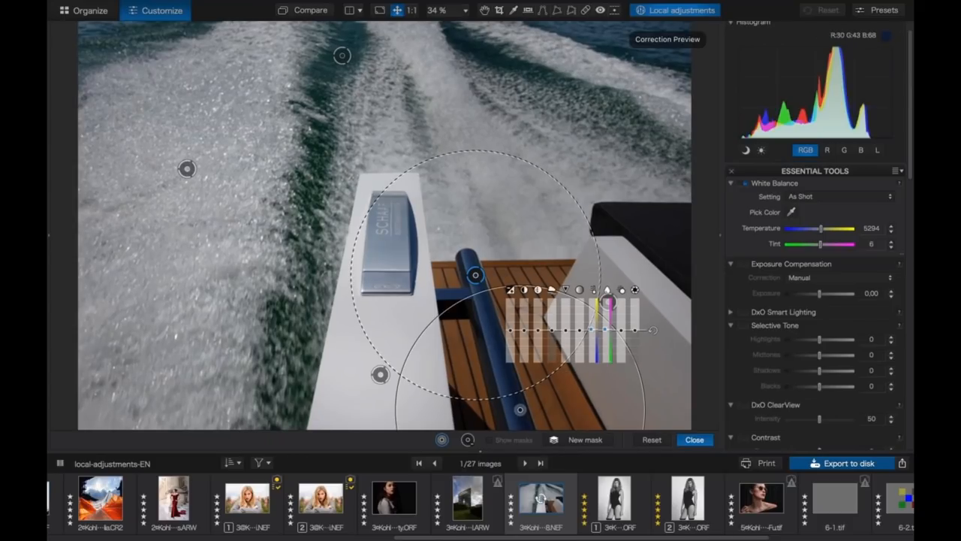
left_click_drag(609, 300, 510, 217)
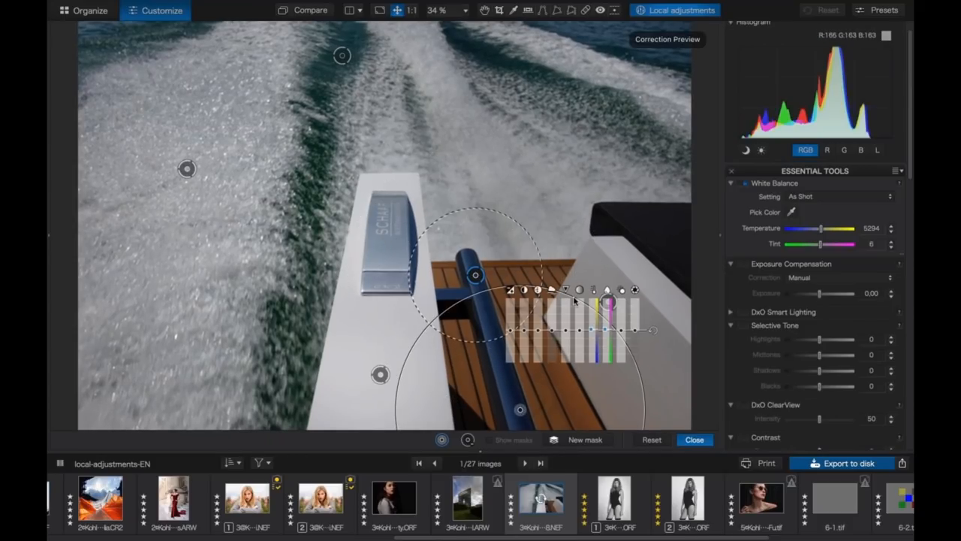
left_click_drag(635, 362, 563, 398)
left_click(495, 354)
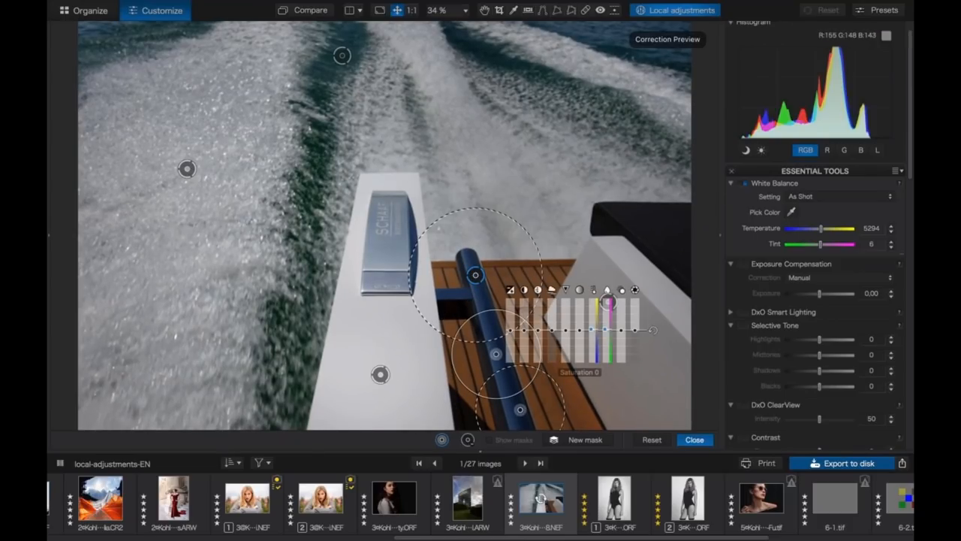
left_click_drag(510, 330, 511, 327)
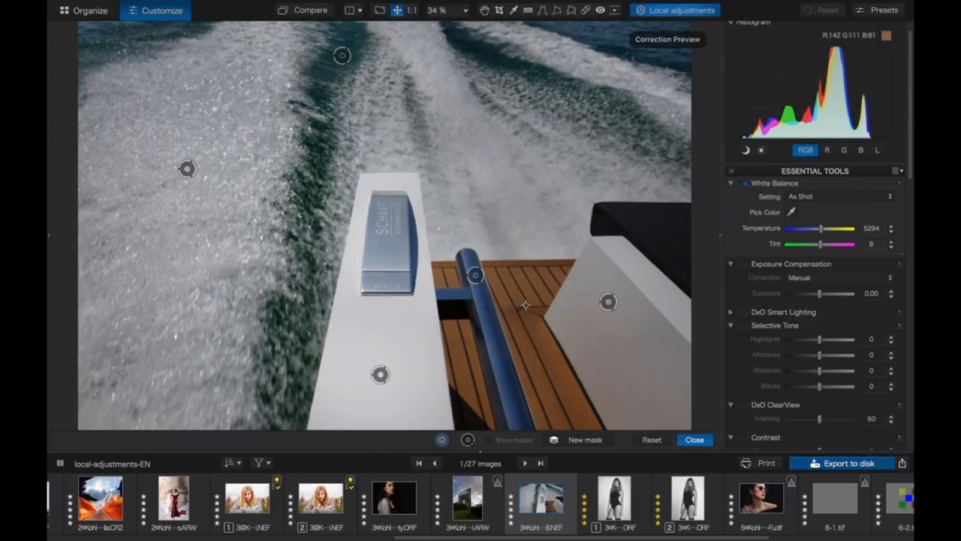
Place a separate control point on the teak deck beside the blue rail and raise its exposure and temperature slightly
right_click(543, 356)
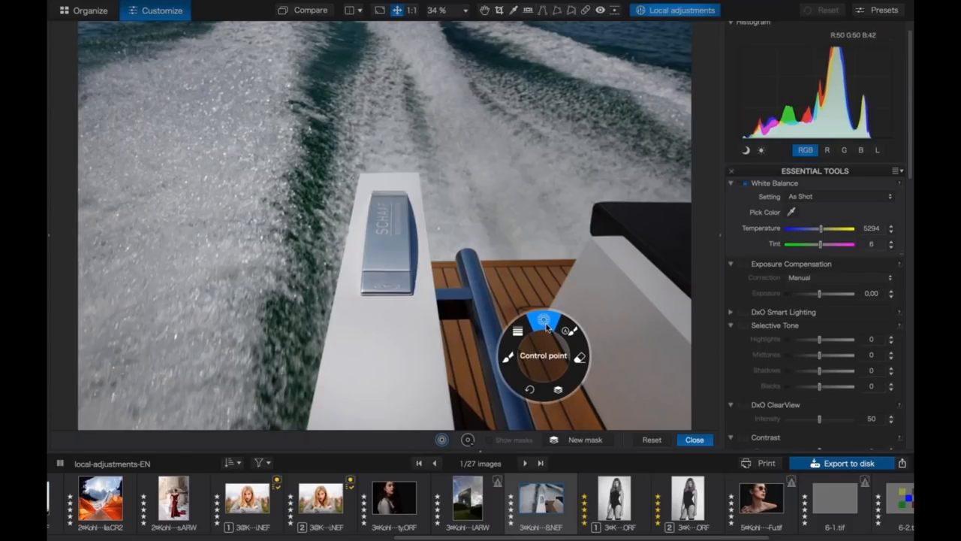
left_click(543, 321)
left_click(527, 285)
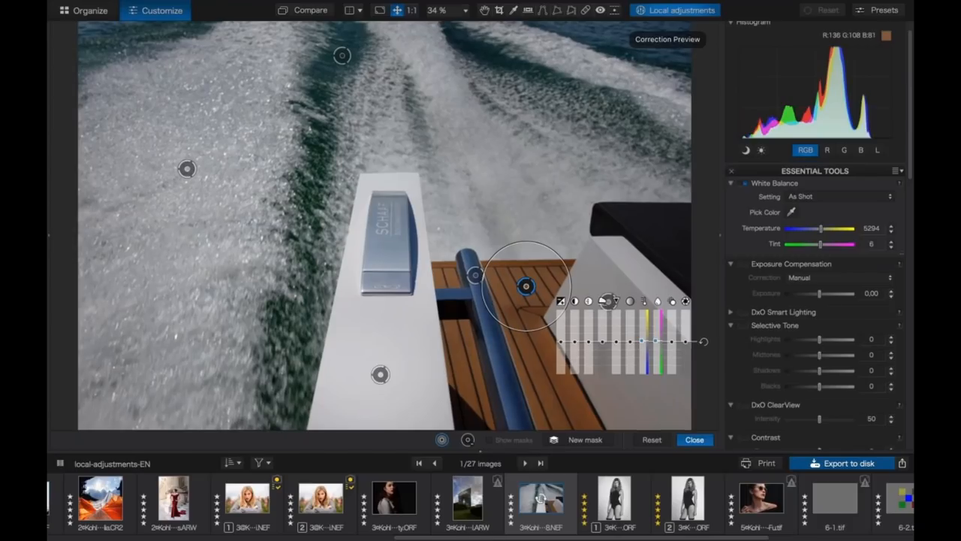
left_click_drag(643, 341, 562, 338)
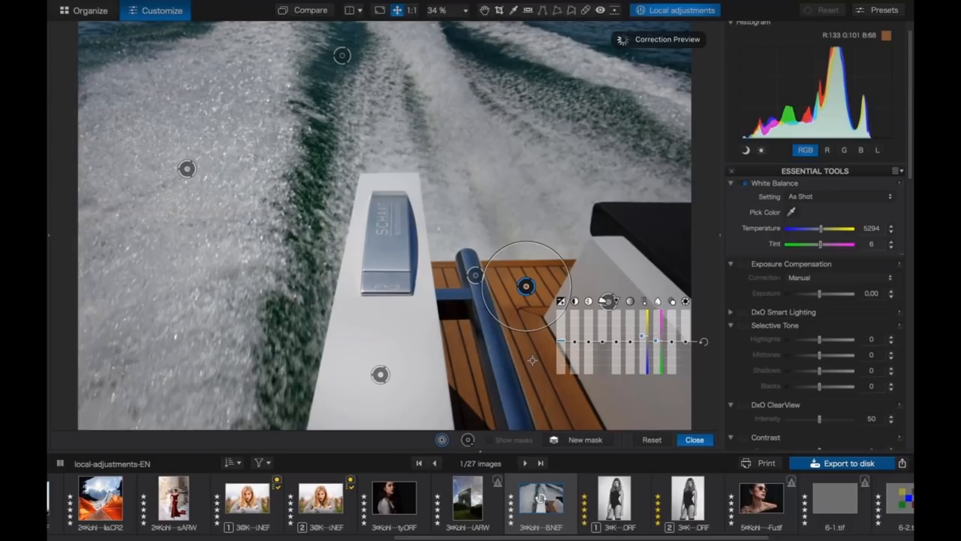
Enlarge the teak deck control point's radius, add three linked points across the deck, and start a new mask
left_click_drag(534, 329, 543, 350)
left_click(546, 390)
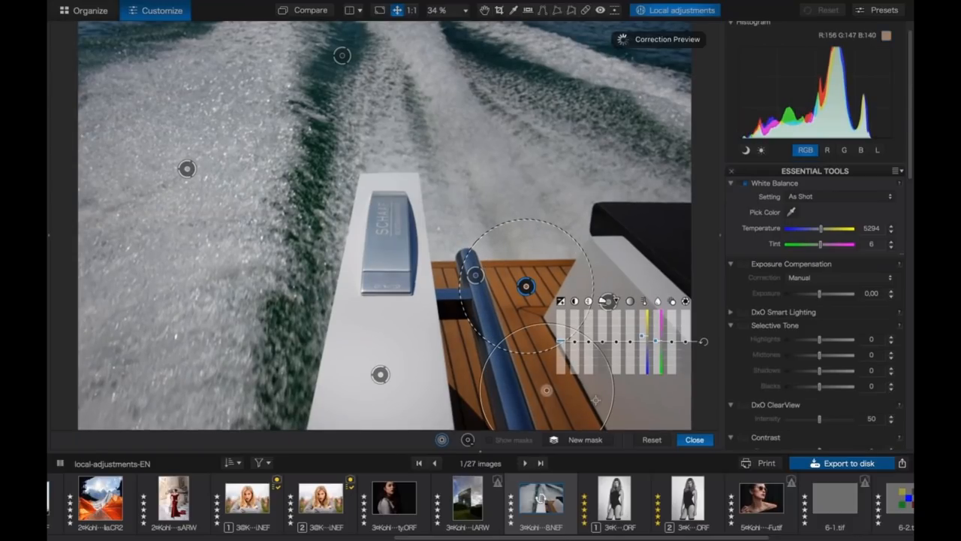
left_click(459, 356)
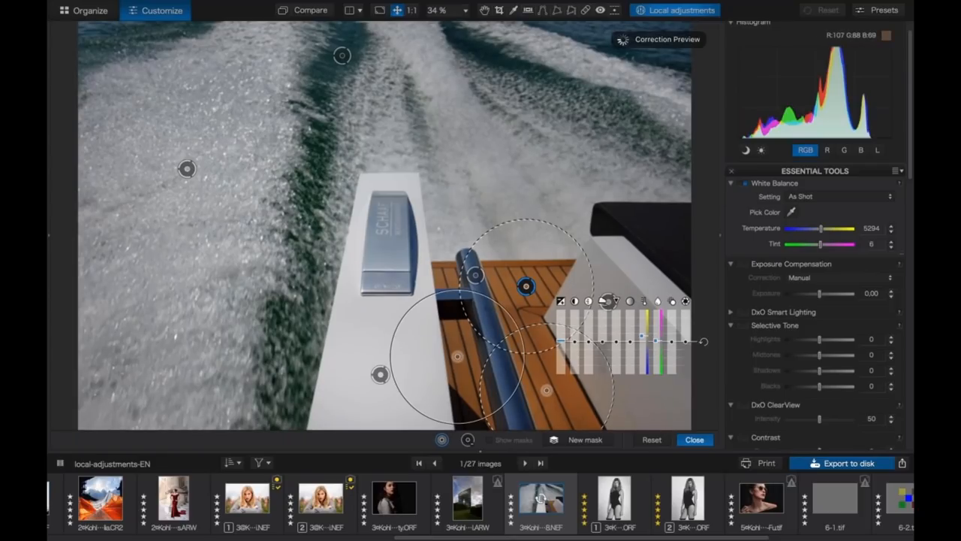
left_click(451, 273)
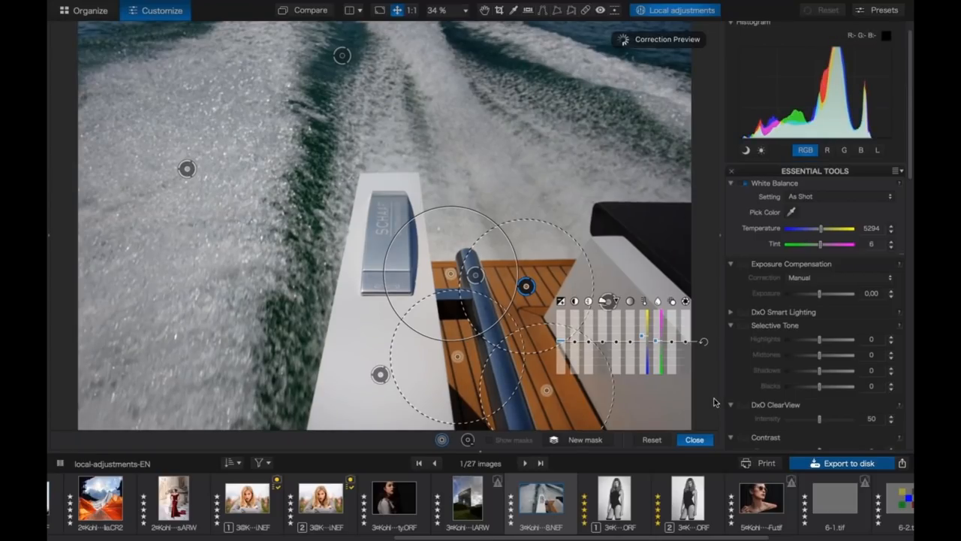
left_click(593, 440)
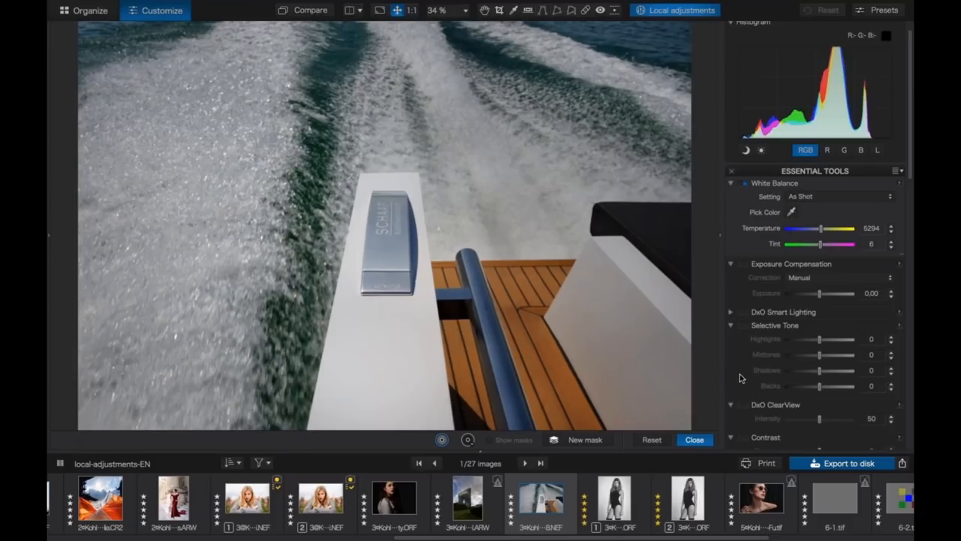
Compare the boat photo with its uncorrected version and select the white post's control point to review its linked points
key("d")
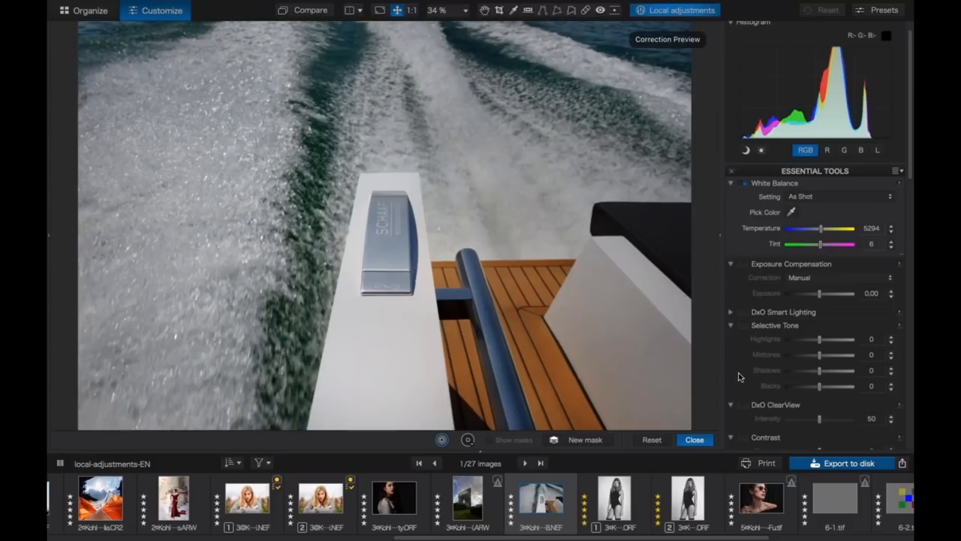
key("d")
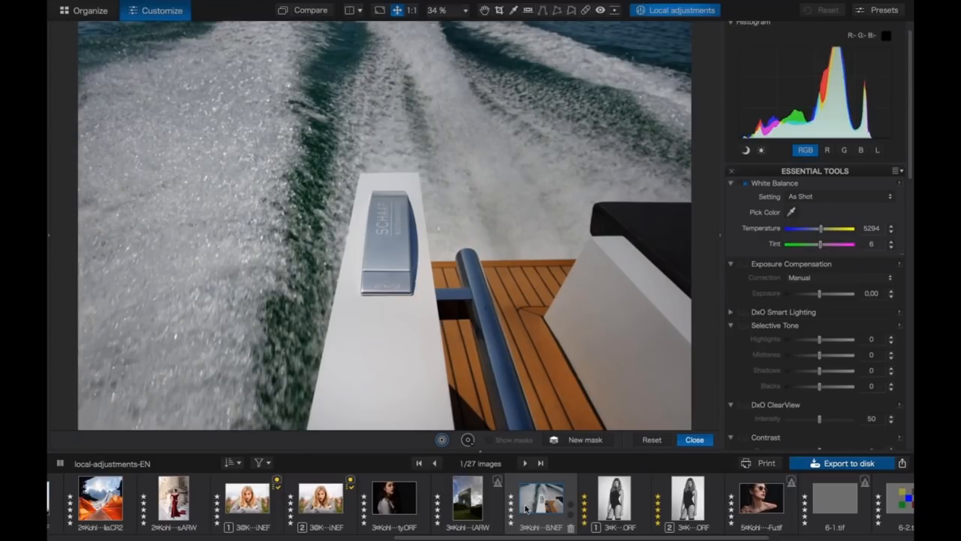
left_click_drag(538, 536, 409, 538)
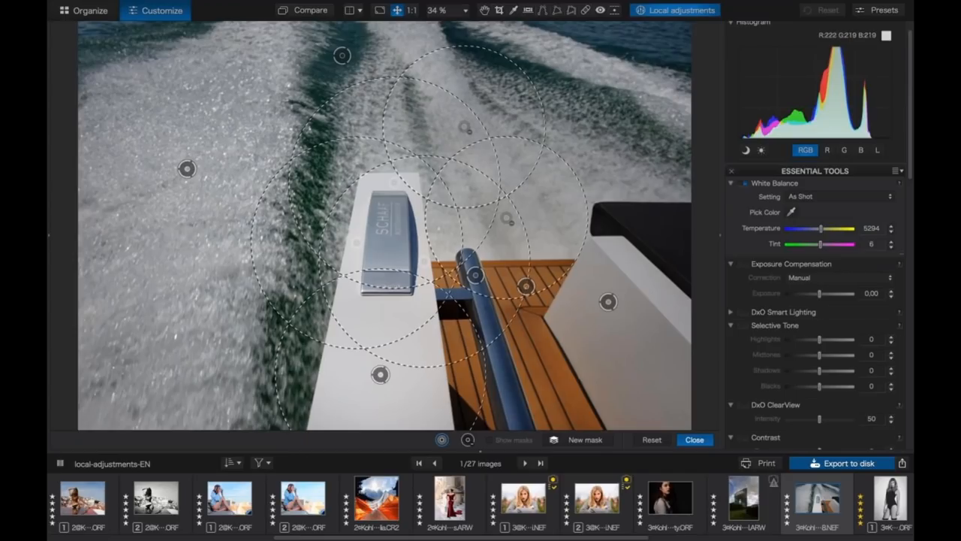
left_click(380, 374)
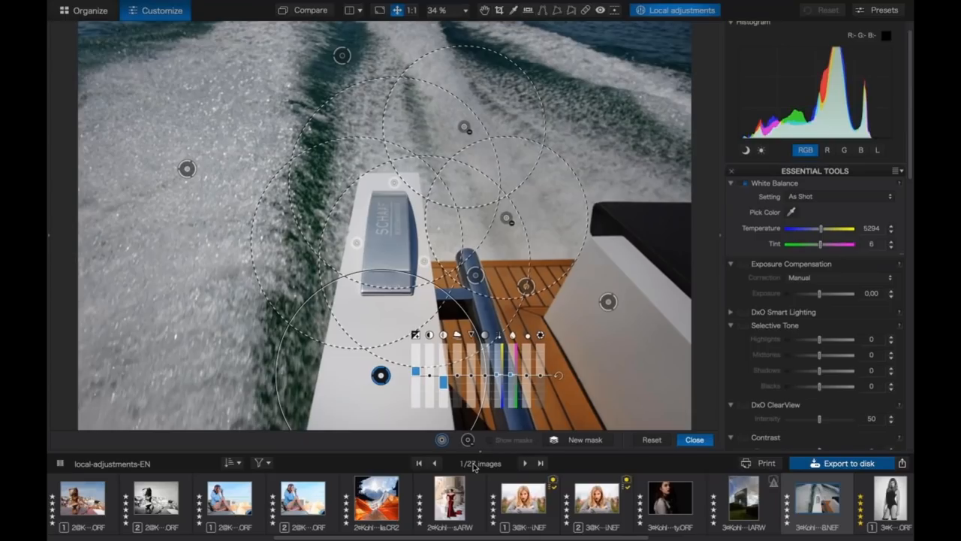
Open the yellow-lit night photo of the tram in the narrow street
scroll(233, 501, "up", 3)
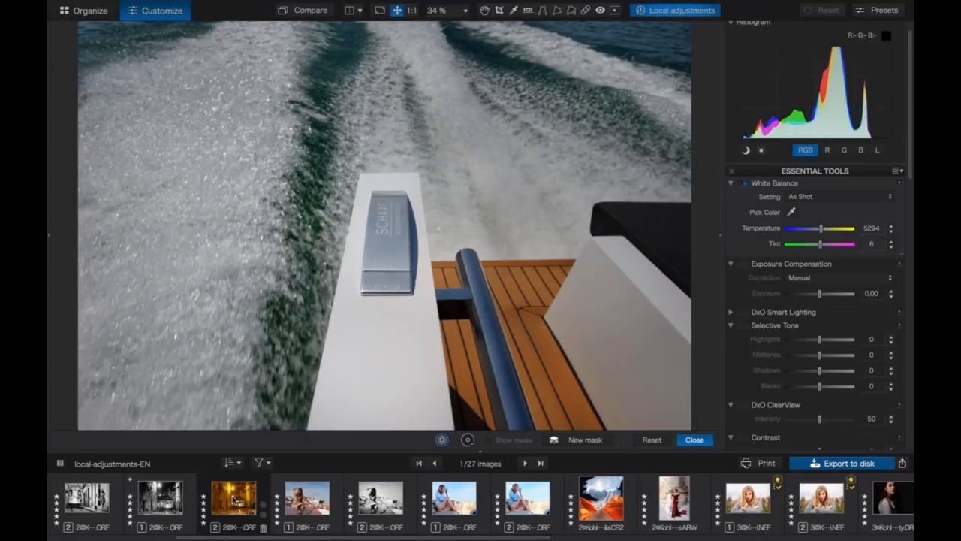
left_click(222, 493)
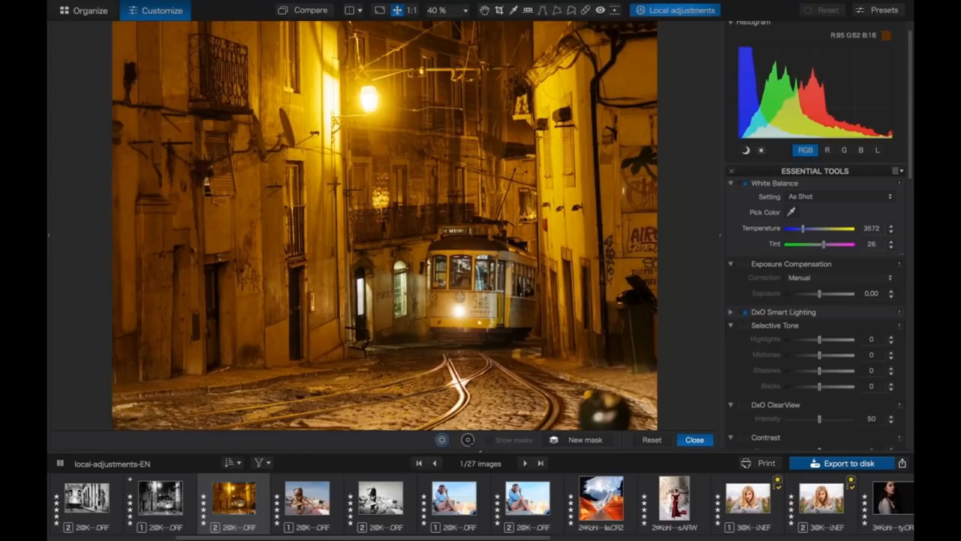
Try a large control point with slightly lowered exposure on the facade near the shuttered window, shift it down slightly, and delete it
right_click(317, 224)
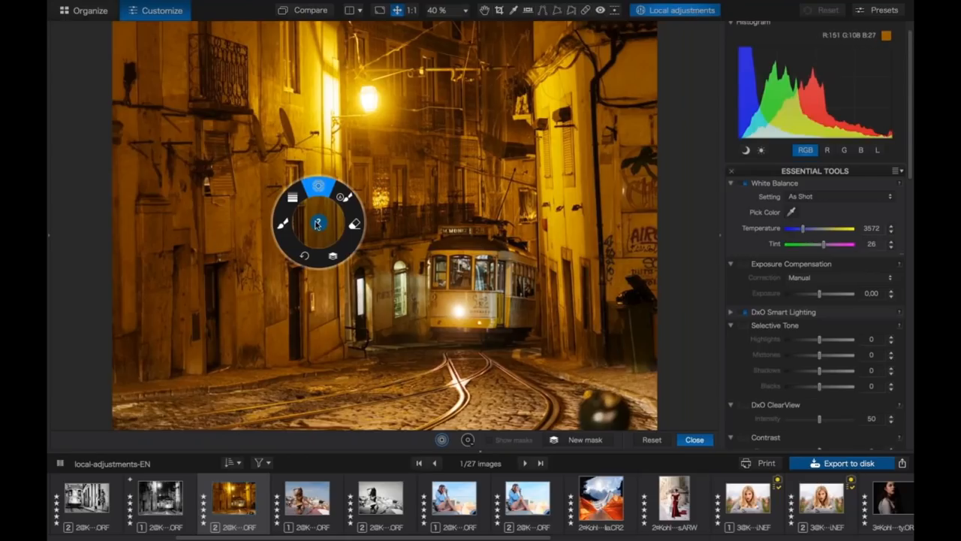
left_click(316, 189)
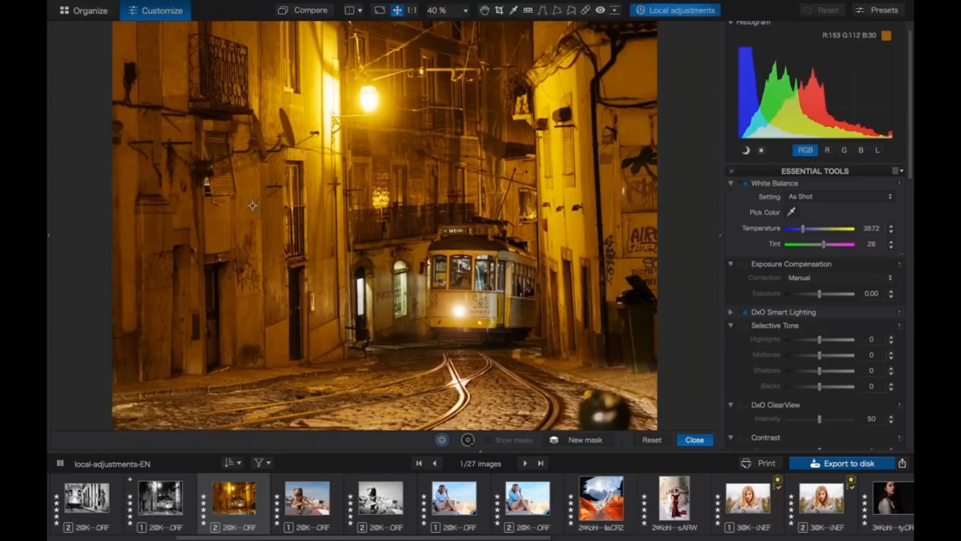
left_click(252, 205)
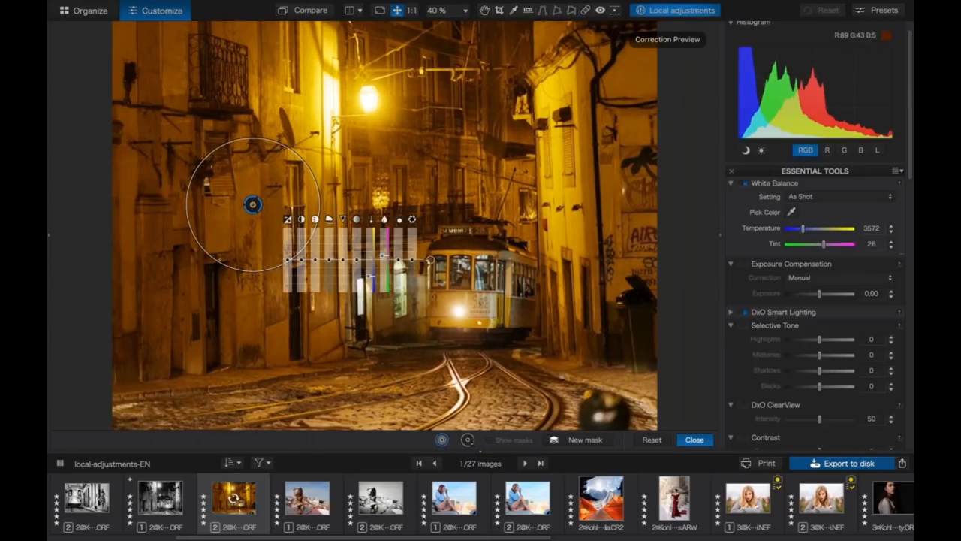
left_click_drag(302, 159, 334, 133)
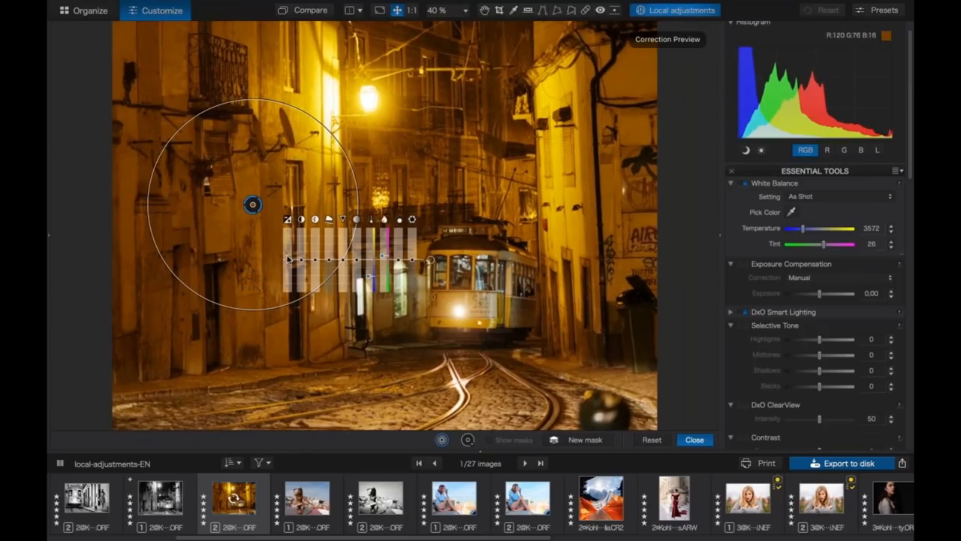
mouse_move(293, 259)
left_mouse_down()
mouse_move(288, 278)
mouse_move(287, 263)
left_mouse_up()
left_click_drag(252, 204, 239, 223)
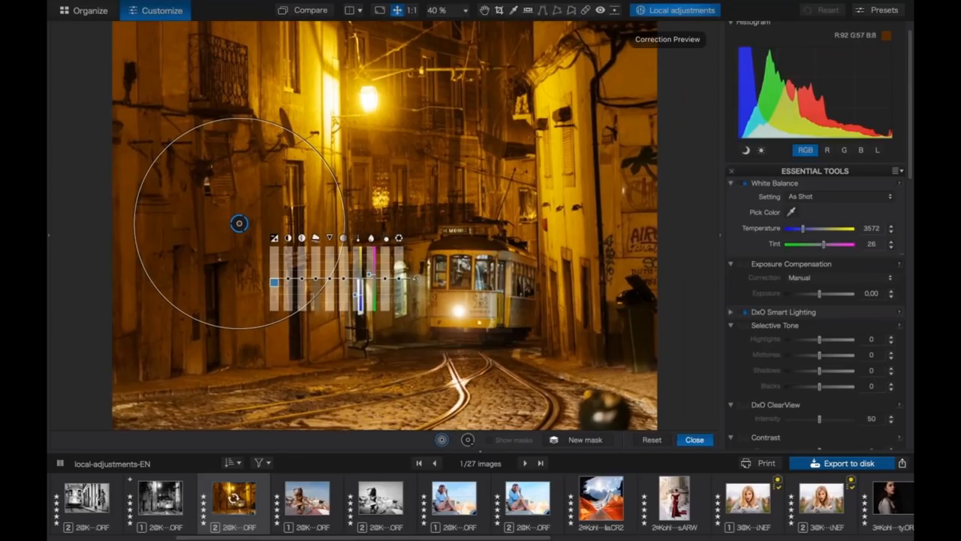
key("Delete")
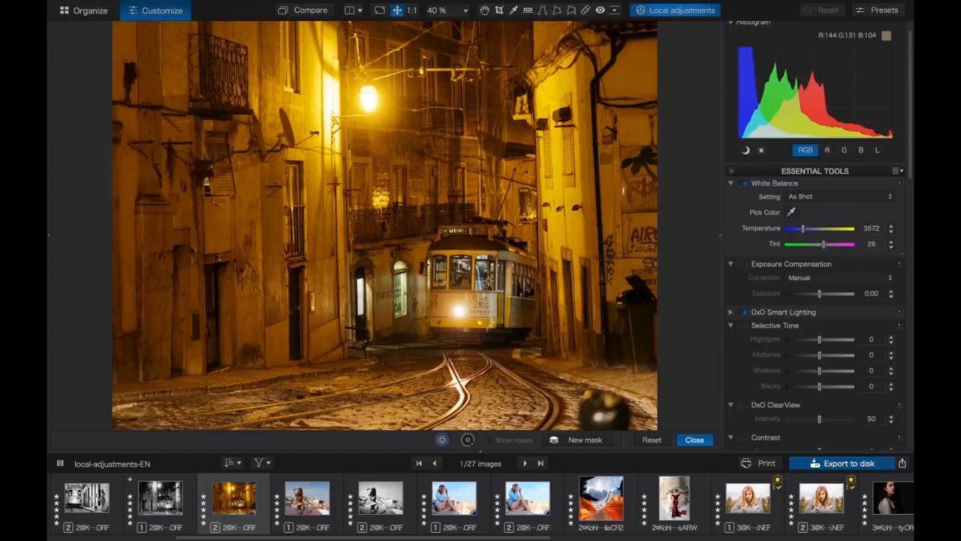
Activate the local adjustment Brush for masking the tram
right_click(500, 331)
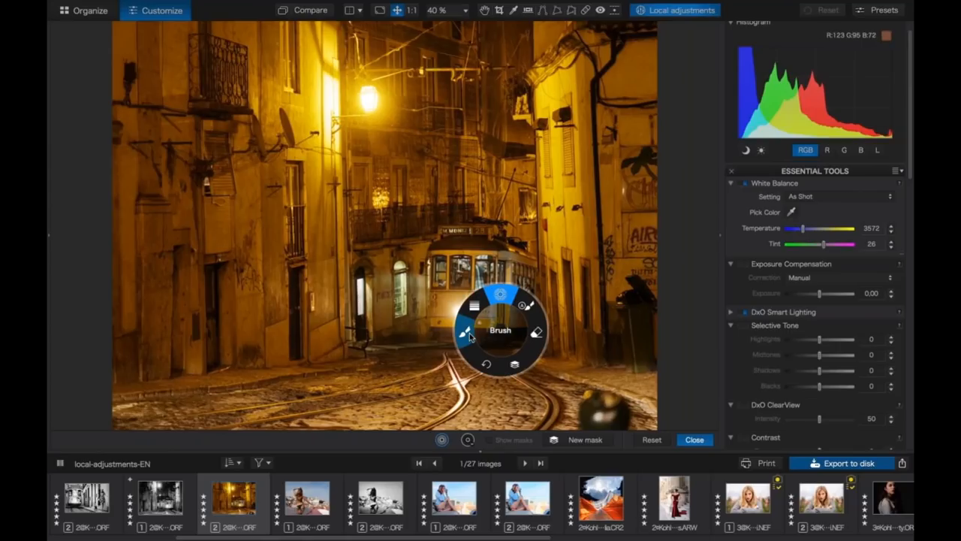
left_click(464, 334)
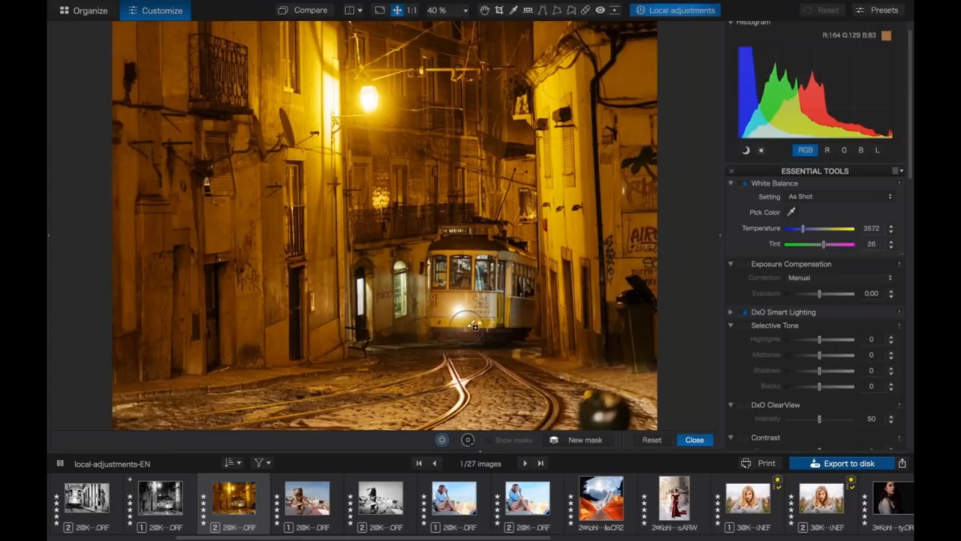